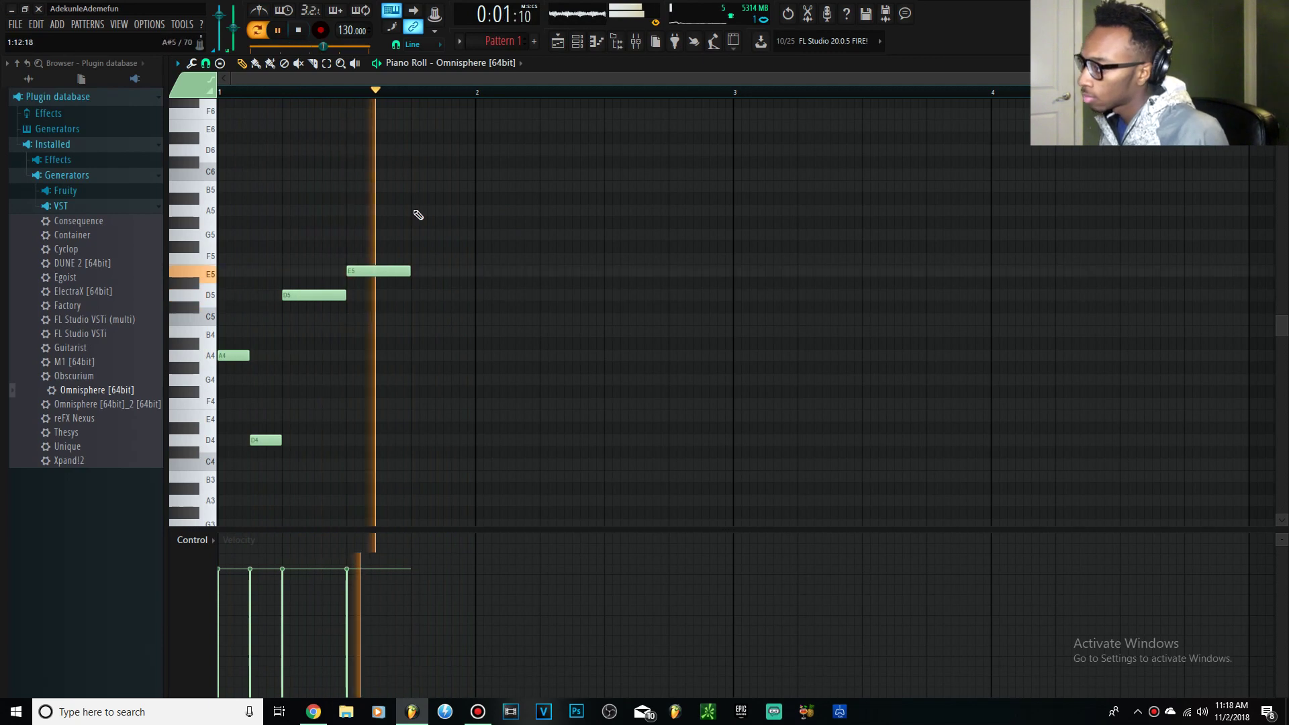
# Add a short A4 note after the D5 note in bar 1 and shorten D5 to end where it starts.
pyautogui.press('space')
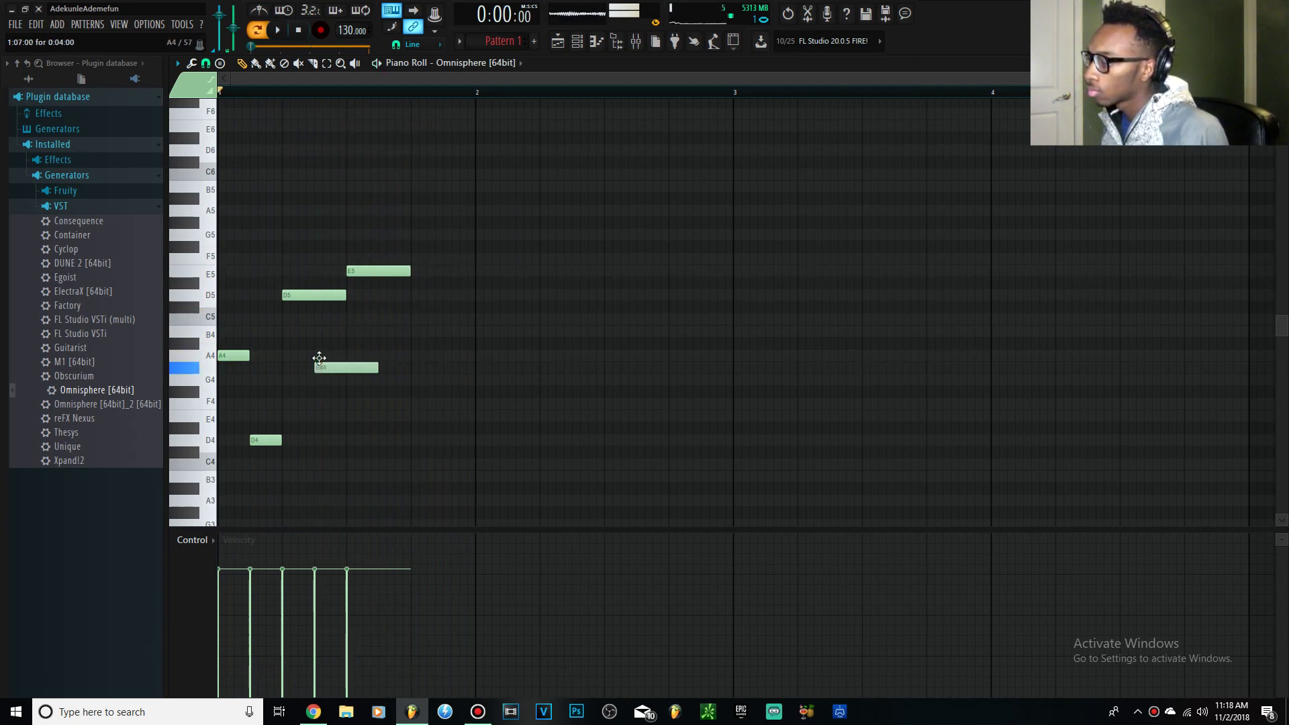
pyautogui.press('space')
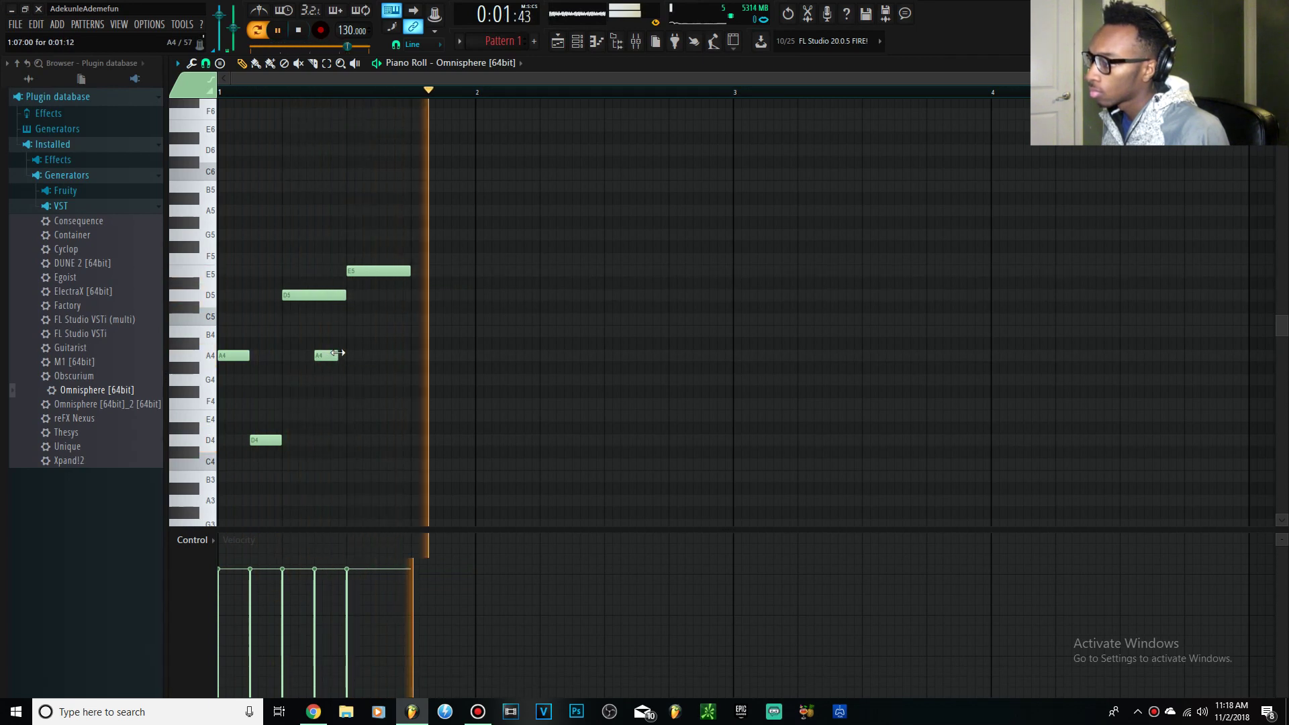
pyautogui.moveTo(345, 295); pyautogui.dragTo(314, 296)
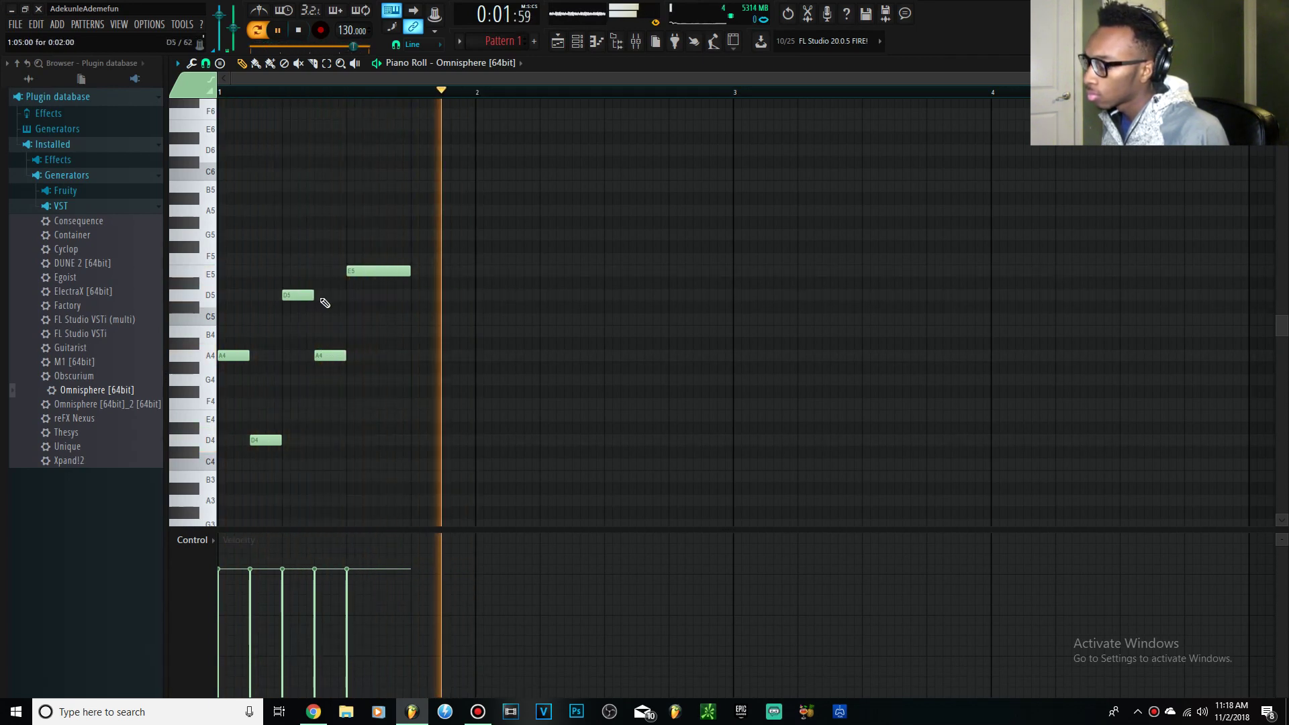
pyautogui.press('space')
# Place a short A5 note directly after D5 and delete the A4 note beneath it.
pyautogui.moveTo(317, 322); pyautogui.dragTo(385, 212)
pyautogui.press('space')
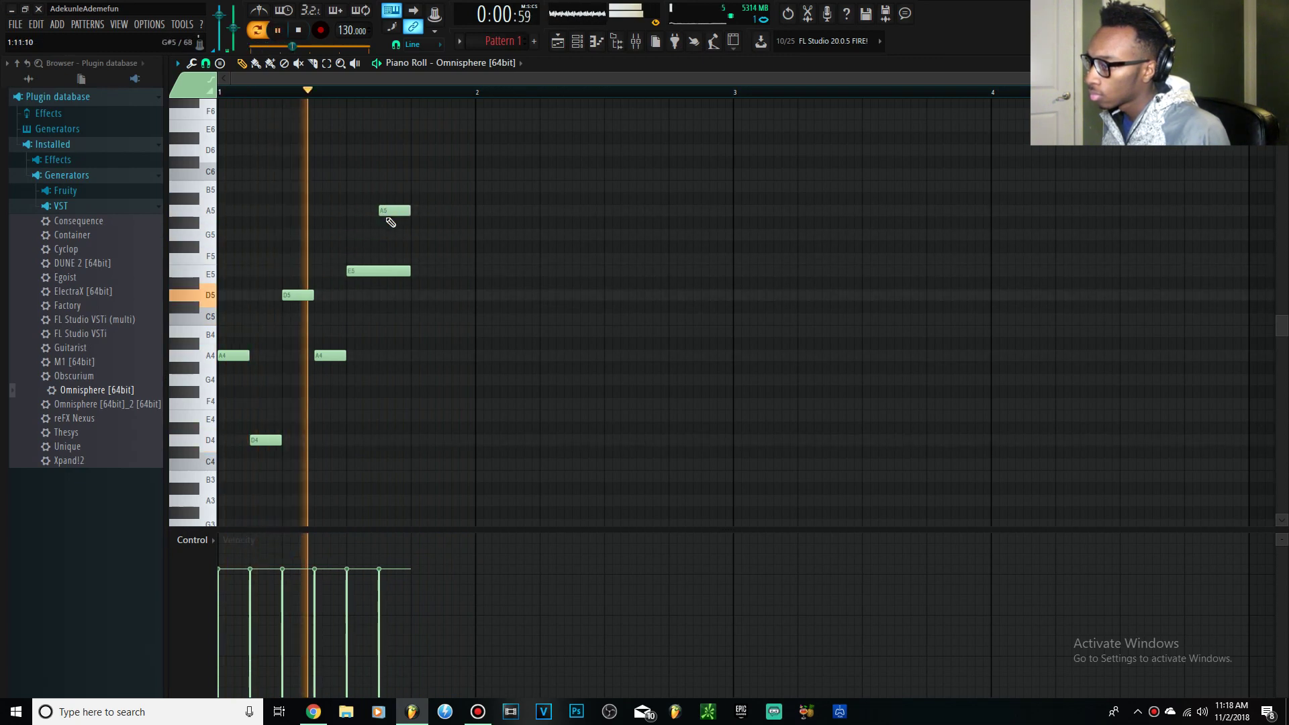
pyautogui.moveTo(380, 210); pyautogui.dragTo(319, 211)
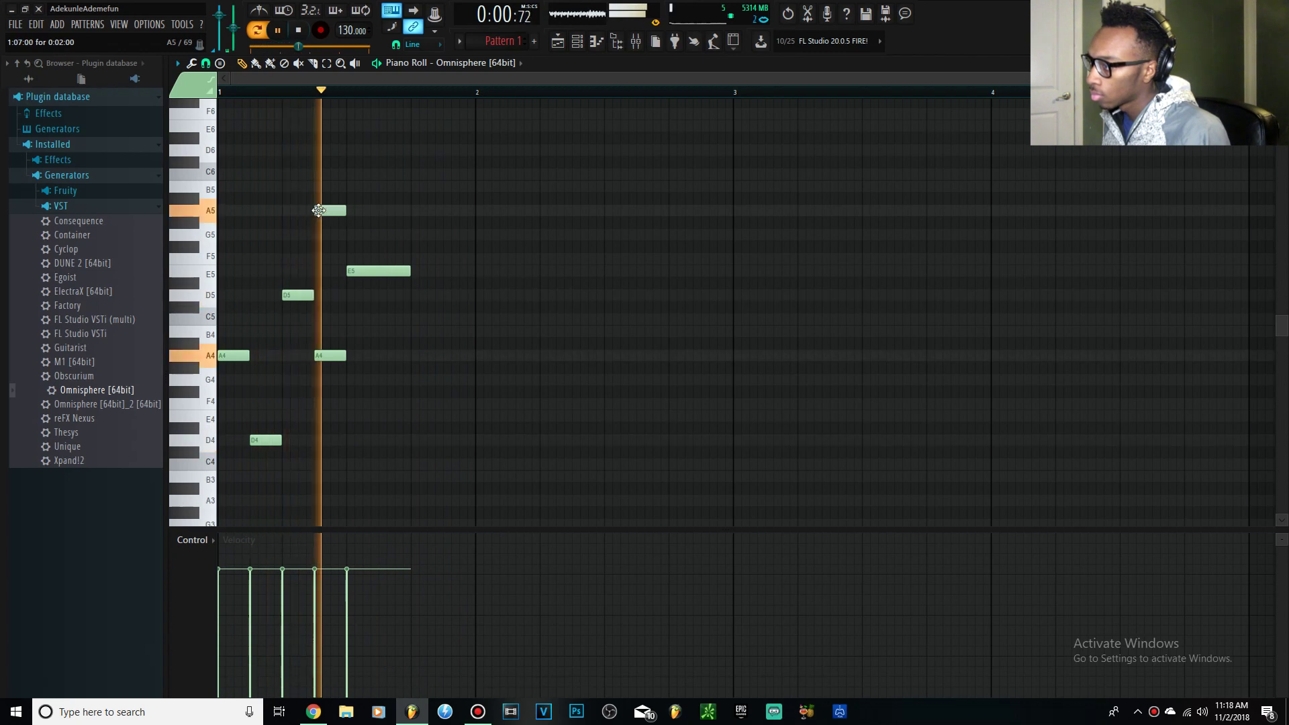
pyautogui.rightClick(332, 356)
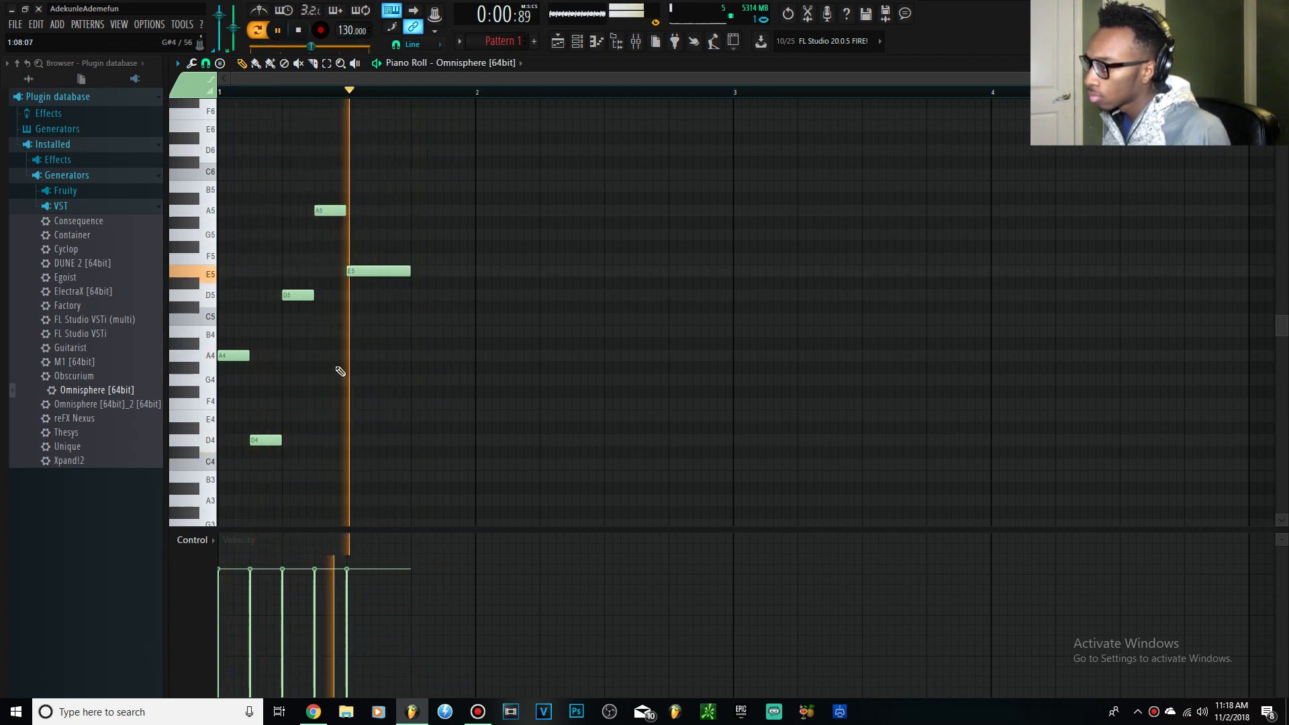
# Add short A4 and D4 notes at the end of bar 1 and transpose the melody up one octave.
pyautogui.press('space')
pyautogui.moveTo(415, 309); pyautogui.dragTo(403, 363)
pyautogui.moveTo(444, 410); pyautogui.dragTo(446, 438)
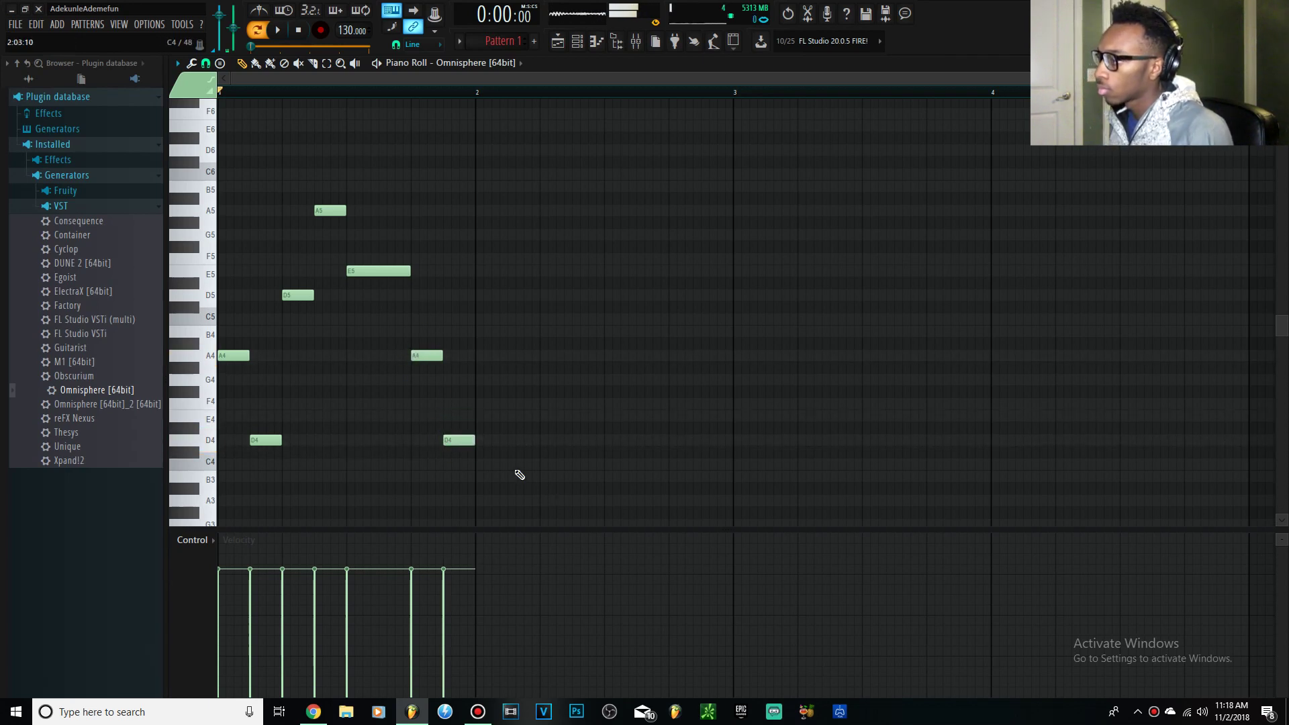
pyautogui.hotkey('ctrl', 'Up')
pyautogui.press('space')
# Copy the bar 1 melody into bar 2 and remove the last two notes of bar 1.
pyautogui.scroll(3, 490, 443)
pyautogui.moveTo(517, 395); pyautogui.dragTo(245, 408)
pyautogui.press('space')
pyautogui.press('space')
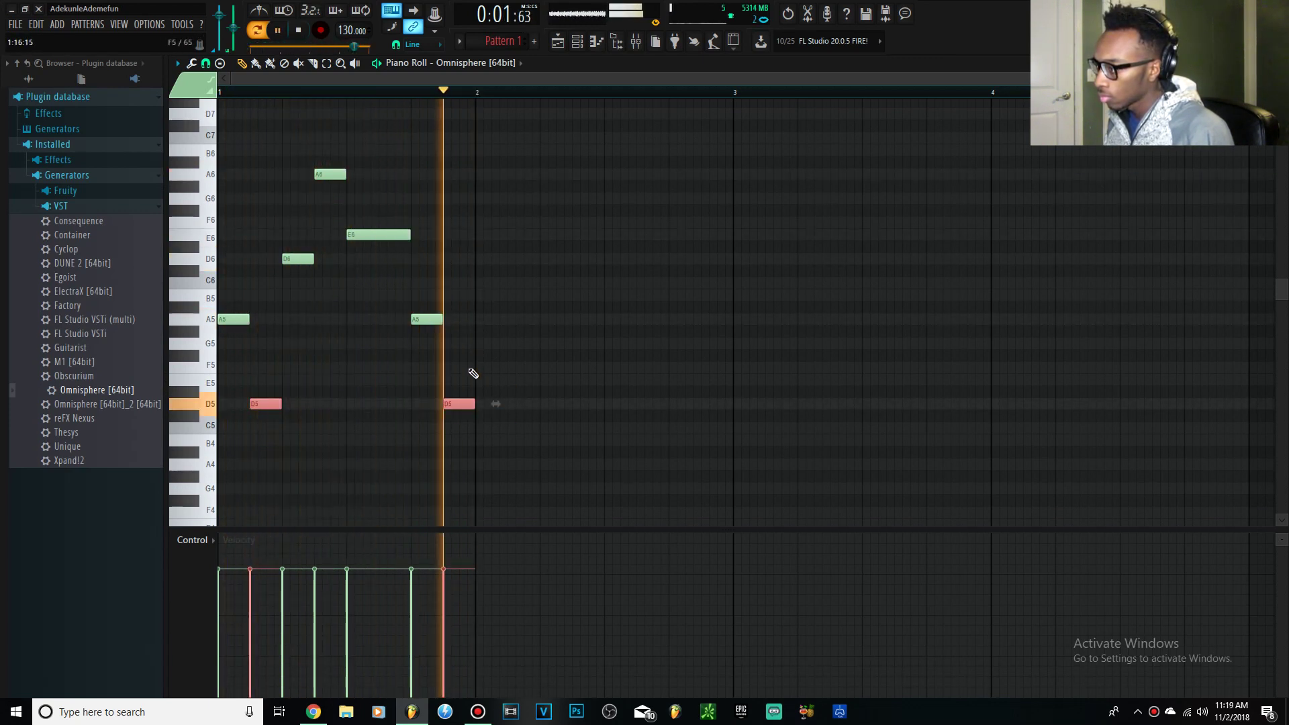
pyautogui.press('space')
pyautogui.moveTo(473, 424); pyautogui.dragTo(134, 90)
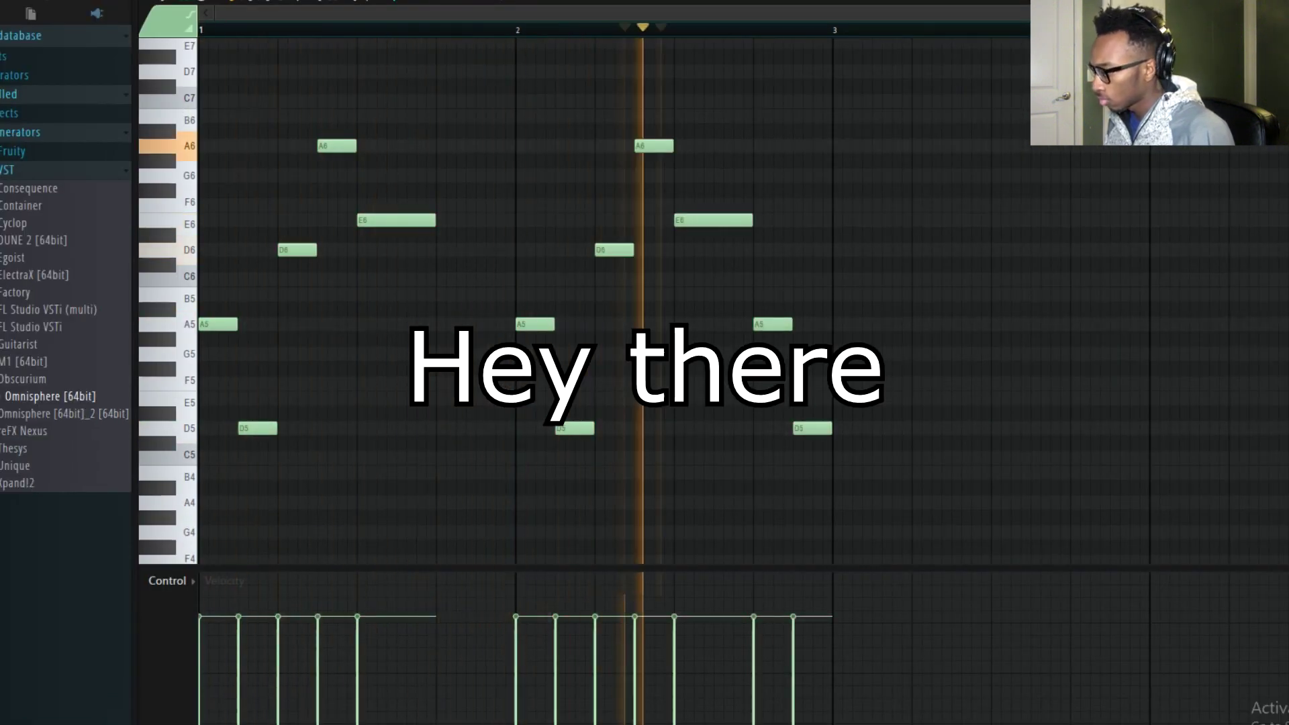
# Replace the closing A5 and D5 notes of bar 2 with one F6 note after E6, and play the pattern.
pyautogui.press('space')
pyautogui.moveTo(672, 294); pyautogui.dragTo(670, 215)
pyautogui.moveTo(755, 192); pyautogui.dragTo(771, 202)
pyautogui.rightClick(772, 324)
pyautogui.rightClick(811, 429)
pyautogui.press('space')
pyautogui.press('space')
pyautogui.press('space')
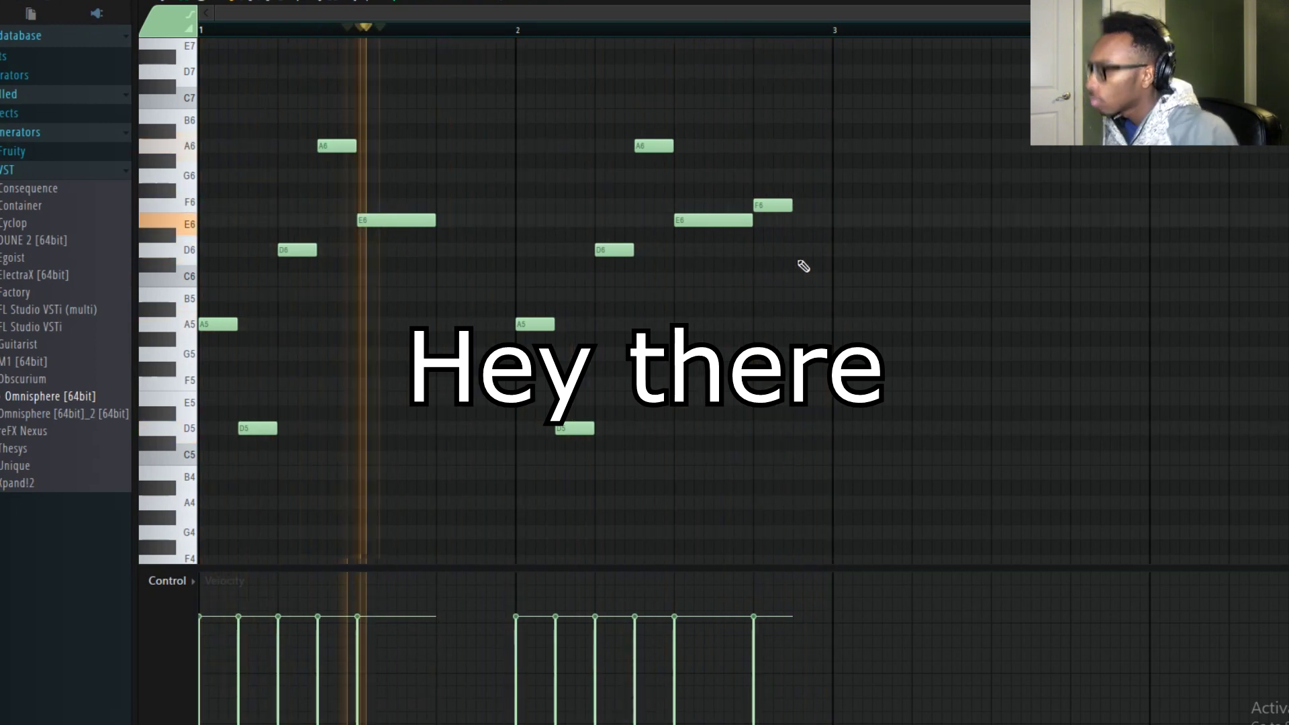
# Transpose all notes down two semitones and extend the last D#6 note to the end of bar 2.
pyautogui.hotkey('ctrl', 'a')
pyautogui.scroll(3, 803, 266)
pyautogui.press('Down')
pyautogui.press('Down')
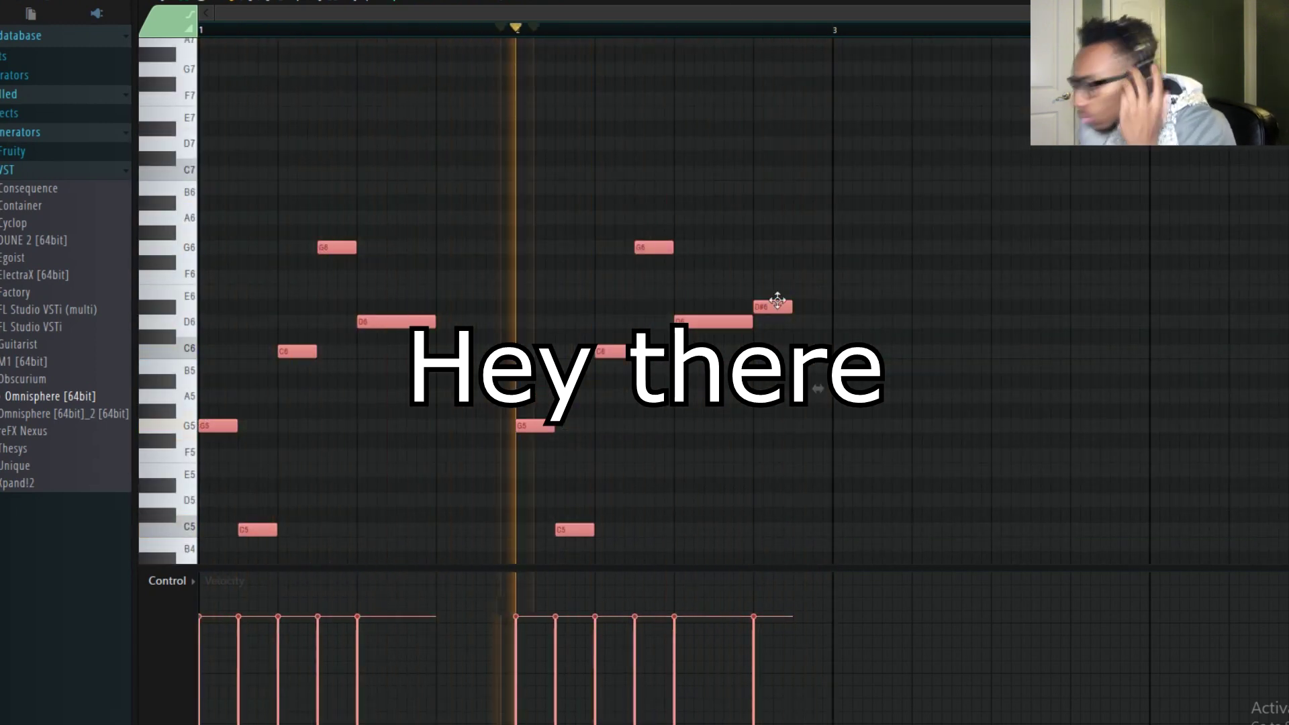
pyautogui.keyDown('ctrl'); pyautogui.click(855, 270); pyautogui.keyUp('ctrl')
pyautogui.moveTo(791, 306); pyautogui.dragTo(831, 306)
# Try two reverb effects, ending with EZ-Verb, in the third common FX slot of Omnisphere's Pure in Spirit patch.
pyautogui.press('F6')
pyautogui.click(499, 130)
pyautogui.click(214, 179)
pyautogui.click(868, 345)
pyautogui.click(546, 559)
pyautogui.click(699, 724)
pyautogui.moveTo(544, 605)
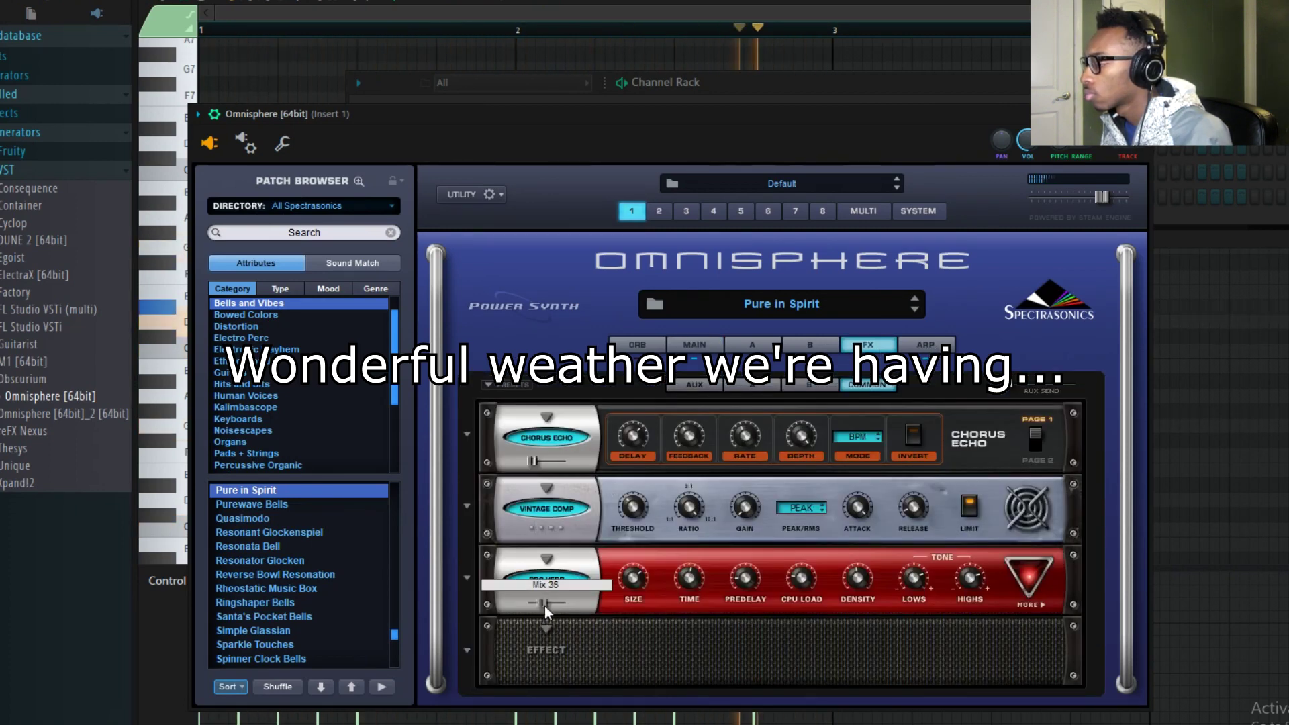
pyautogui.click(547, 559)
pyautogui.click(699, 712)
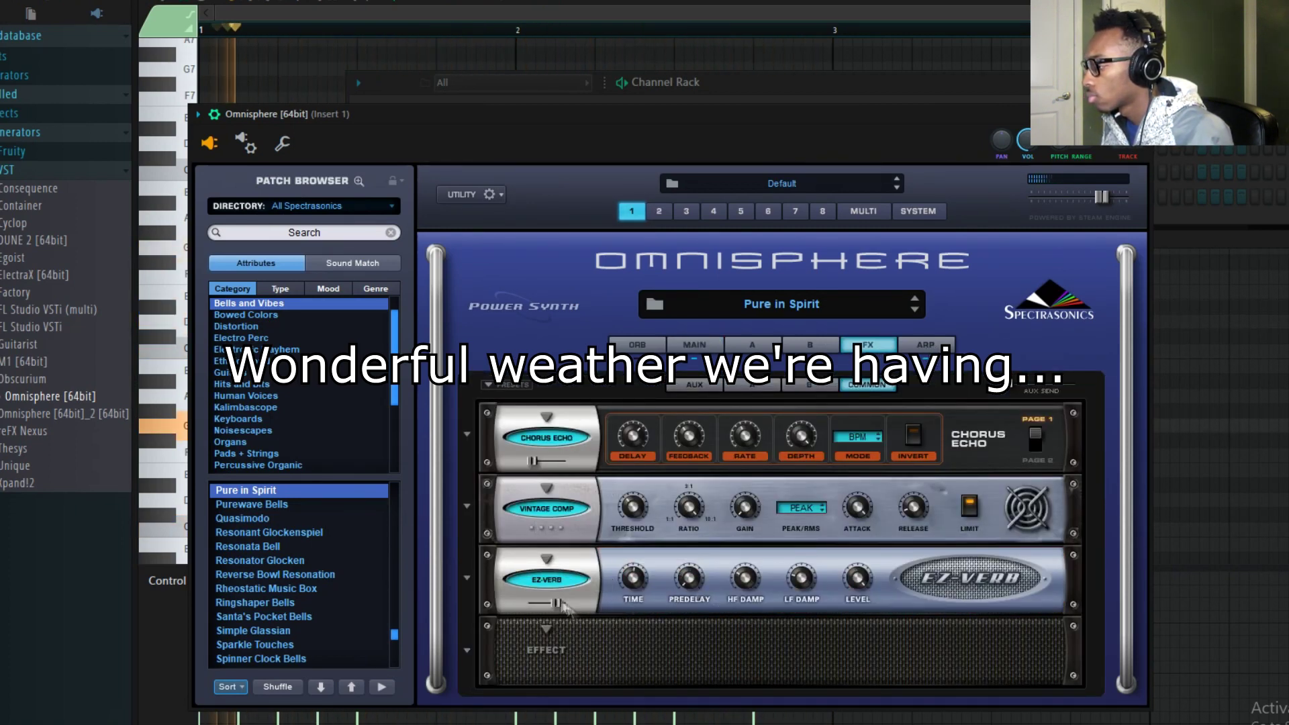
# Clear EZ-Verb from Omnisphere's third FX slot and load Fruity Reeverb 2 on mixer Insert 1 instead.
pyautogui.click(547, 558)
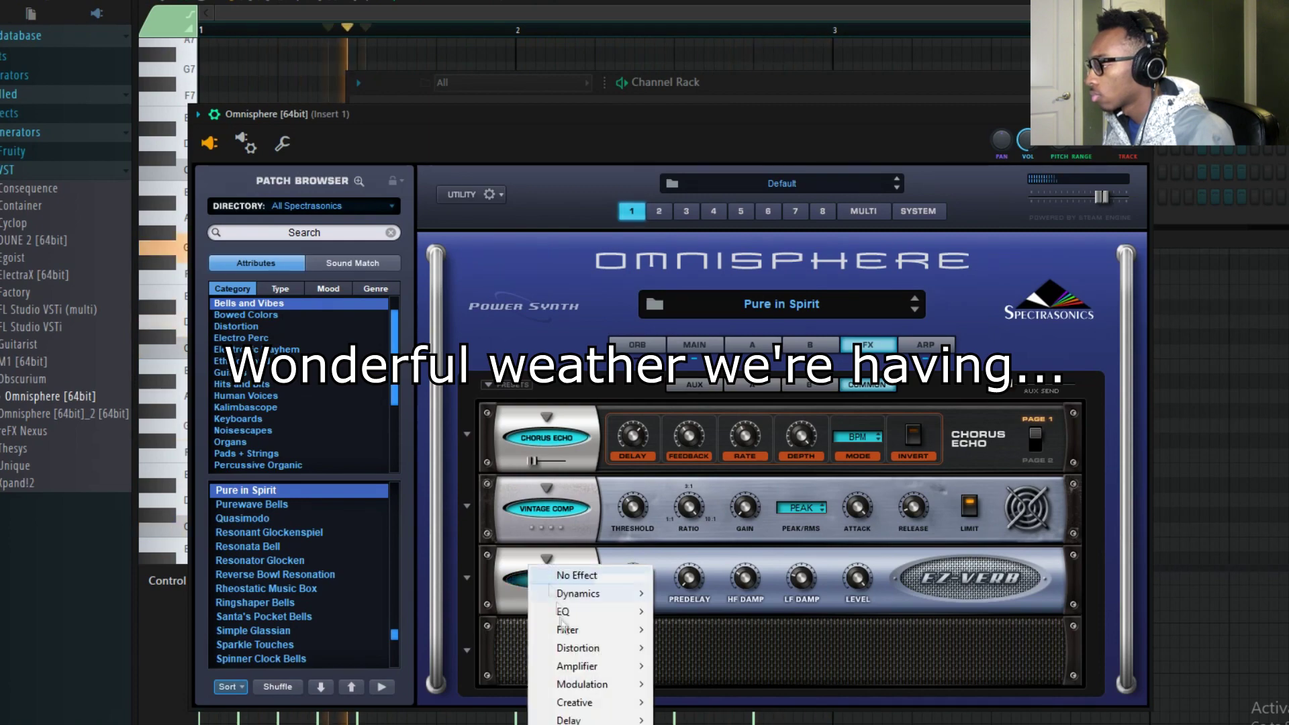
pyautogui.click(576, 575)
pyautogui.press('F9')
pyautogui.click(1285, 60)
pyautogui.click(1087, 724)
pyautogui.click(1286, 81)
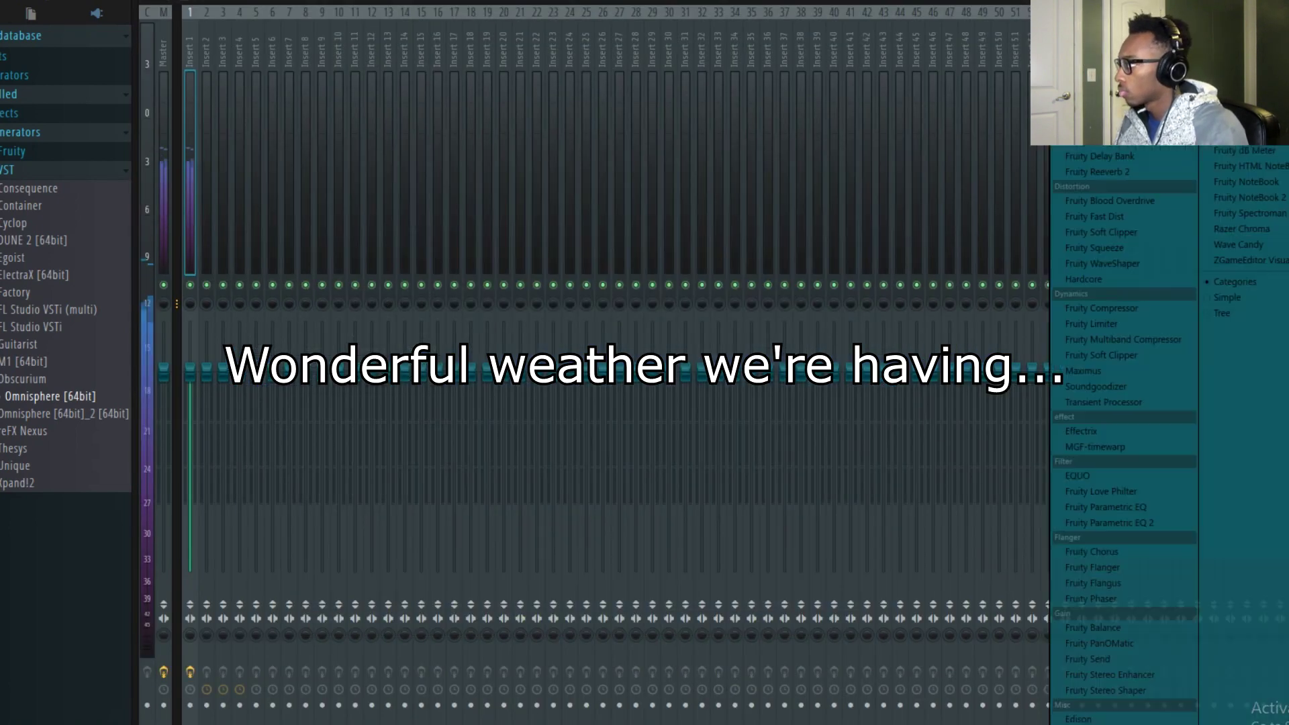
pyautogui.click(1101, 171)
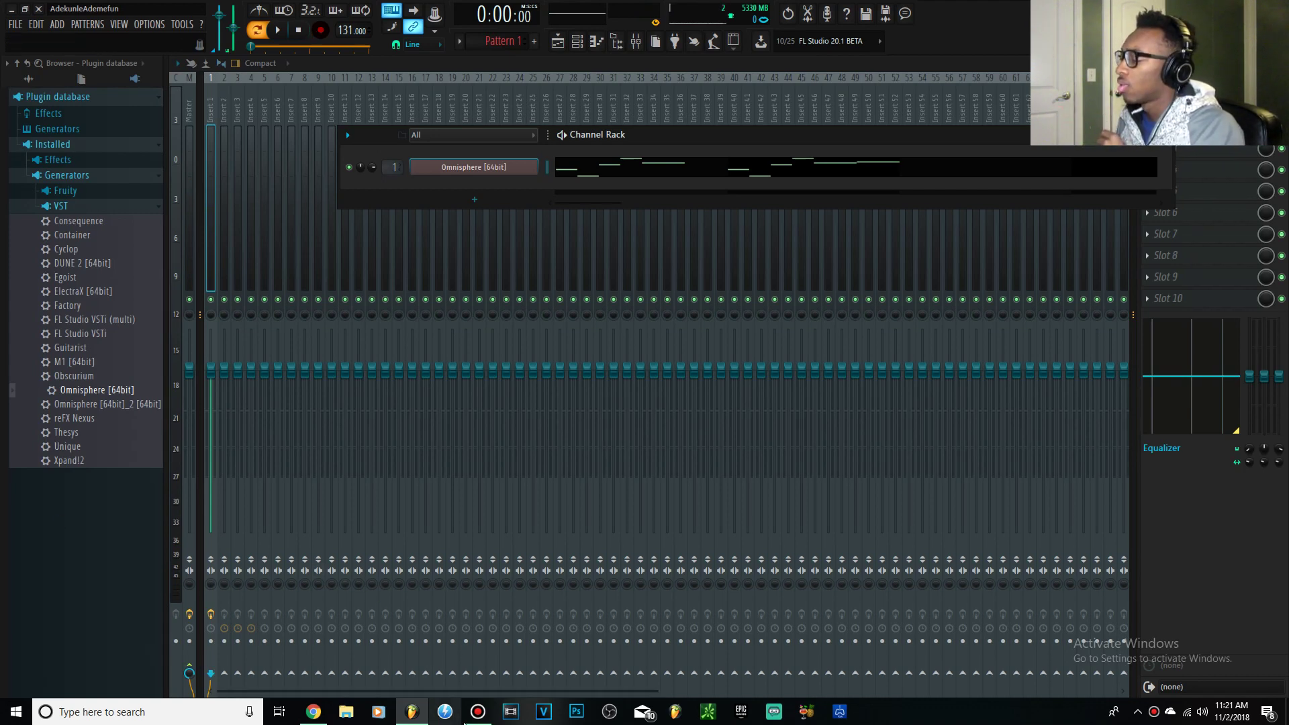
# Duplicate the two-bar Omnisphere melody into bars 3 and 4 and deselect the notes.
pyautogui.click(468, 717)
pyautogui.click(468, 717)
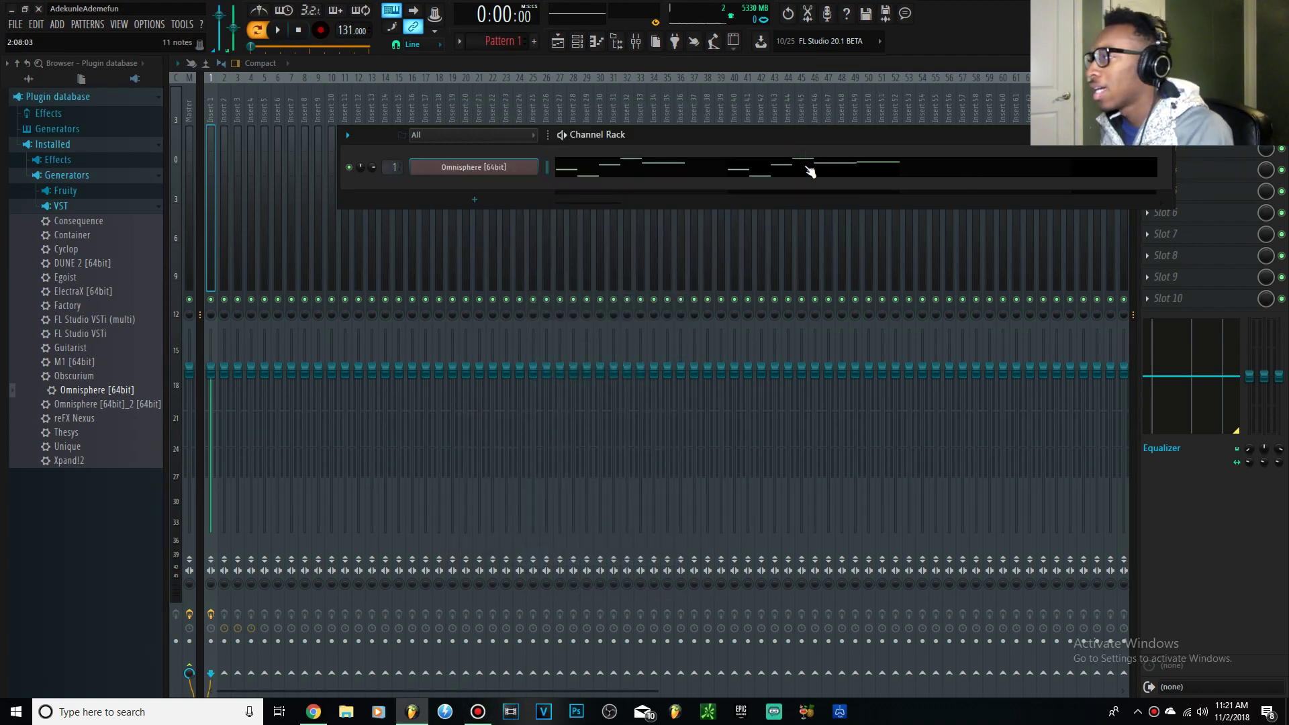
pyautogui.click(809, 168)
pyautogui.moveTo(874, 483); pyautogui.dragTo(91, 7)
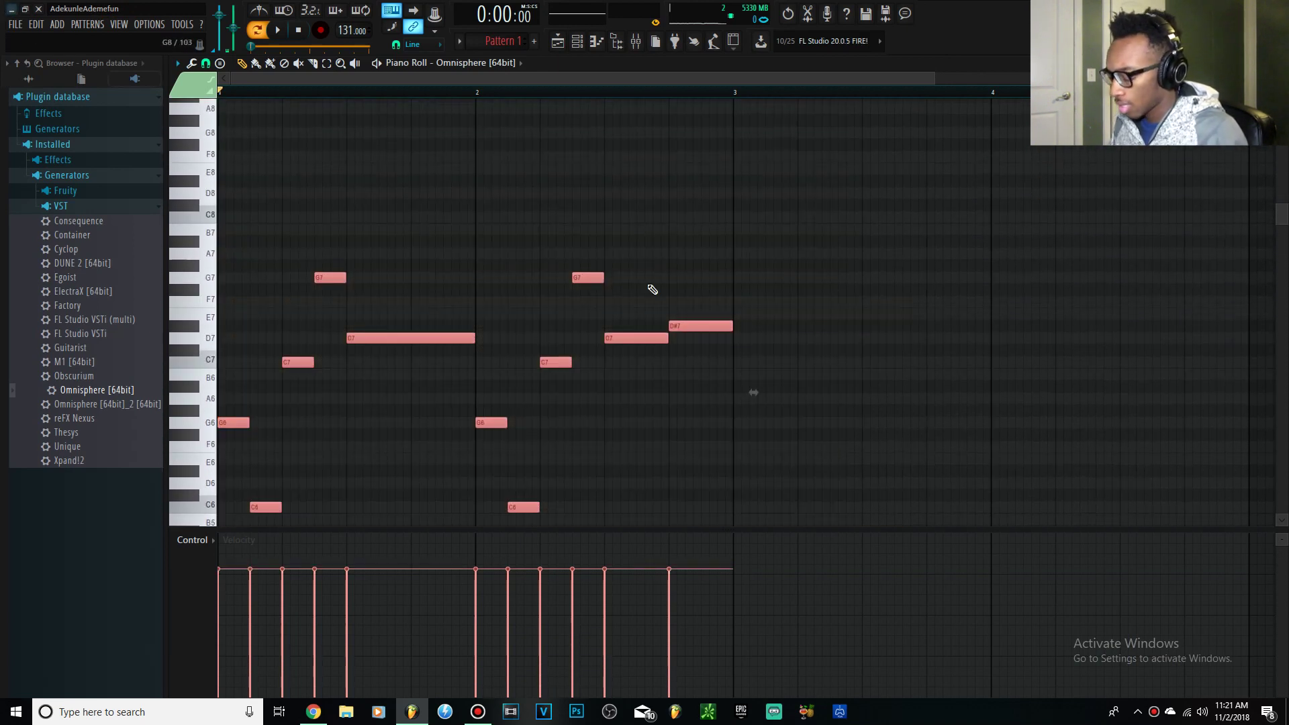
pyautogui.hotkey('ctrl', 'b')
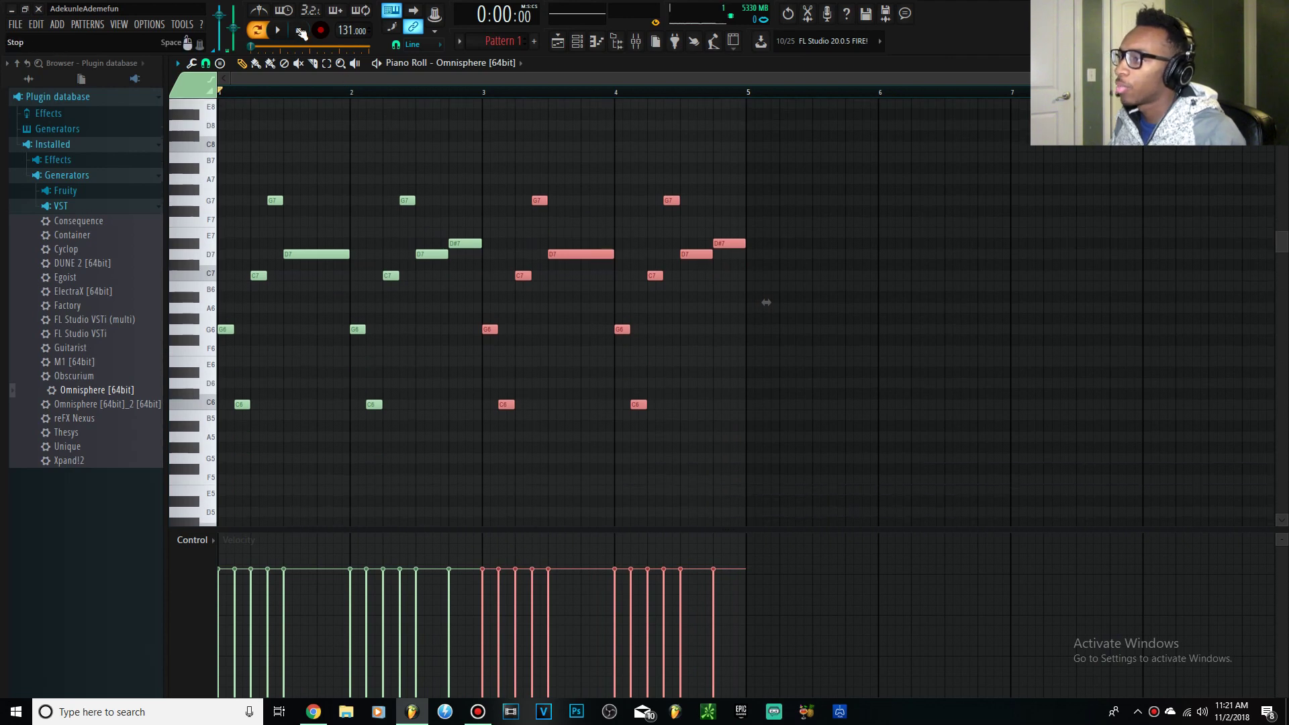
pyautogui.keyDown('ctrl'); pyautogui.click(310, 172); pyautogui.keyUp('ctrl')
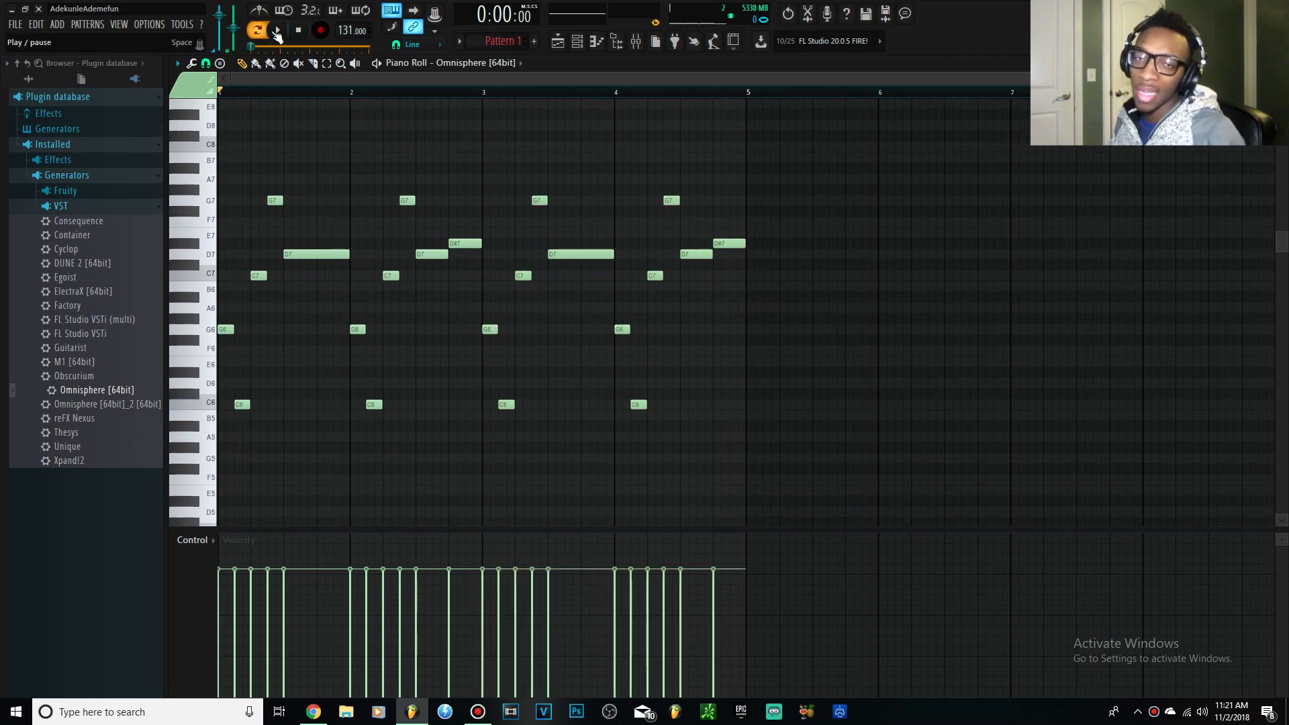
# View the main settings of Omnisphere's Pure in Spirit patch and play back the four-bar melody in the piano roll.
pyautogui.click(558, 41)
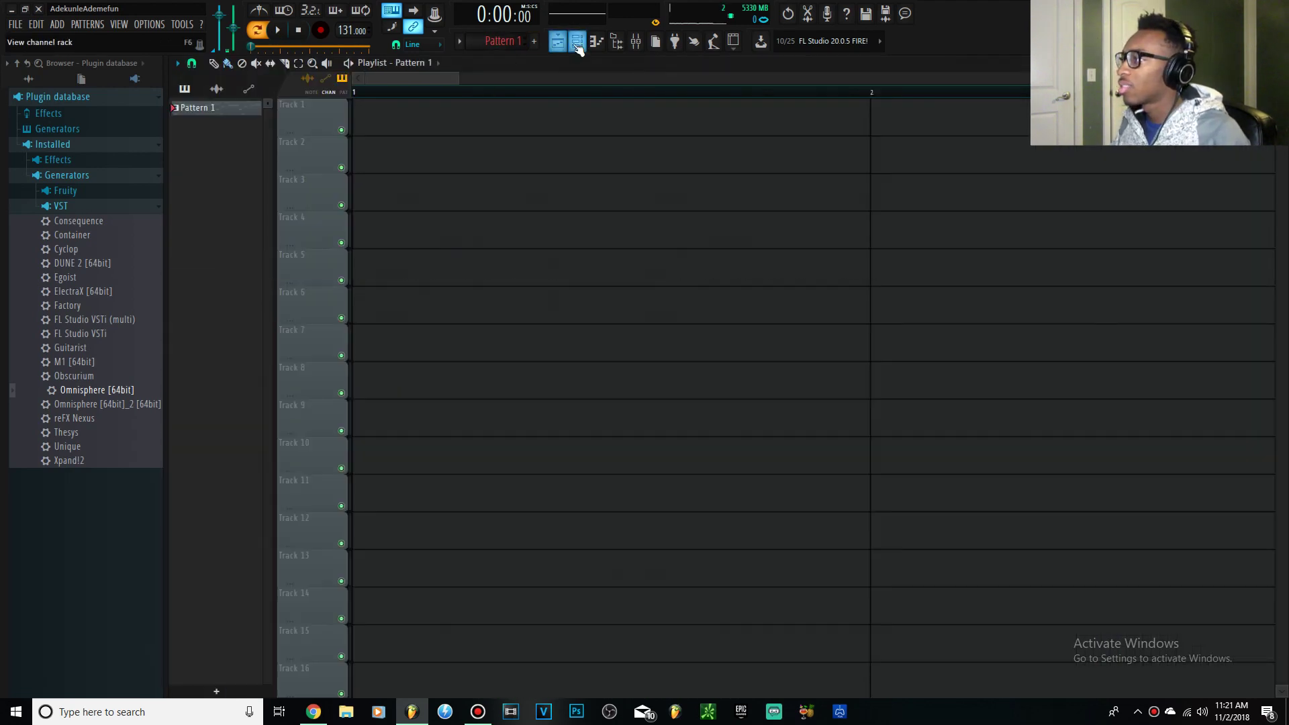
pyautogui.click(577, 41)
pyautogui.click(517, 161)
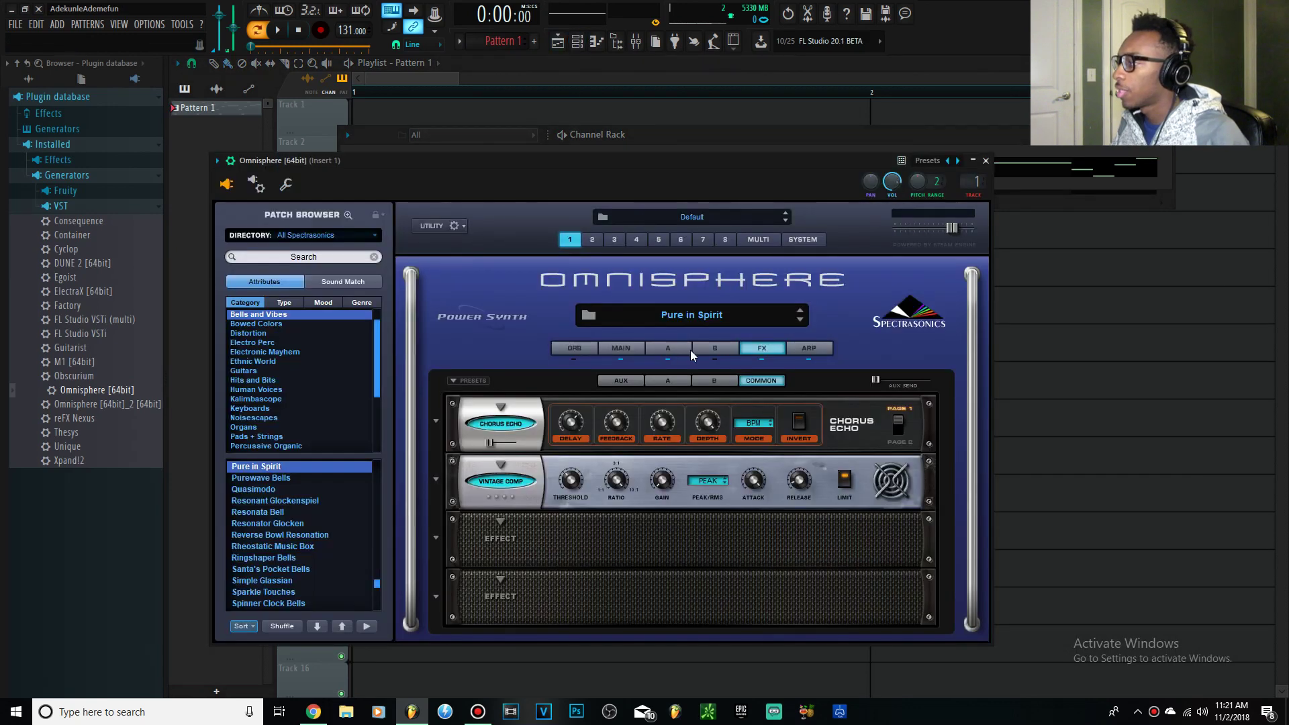
pyautogui.click(621, 347)
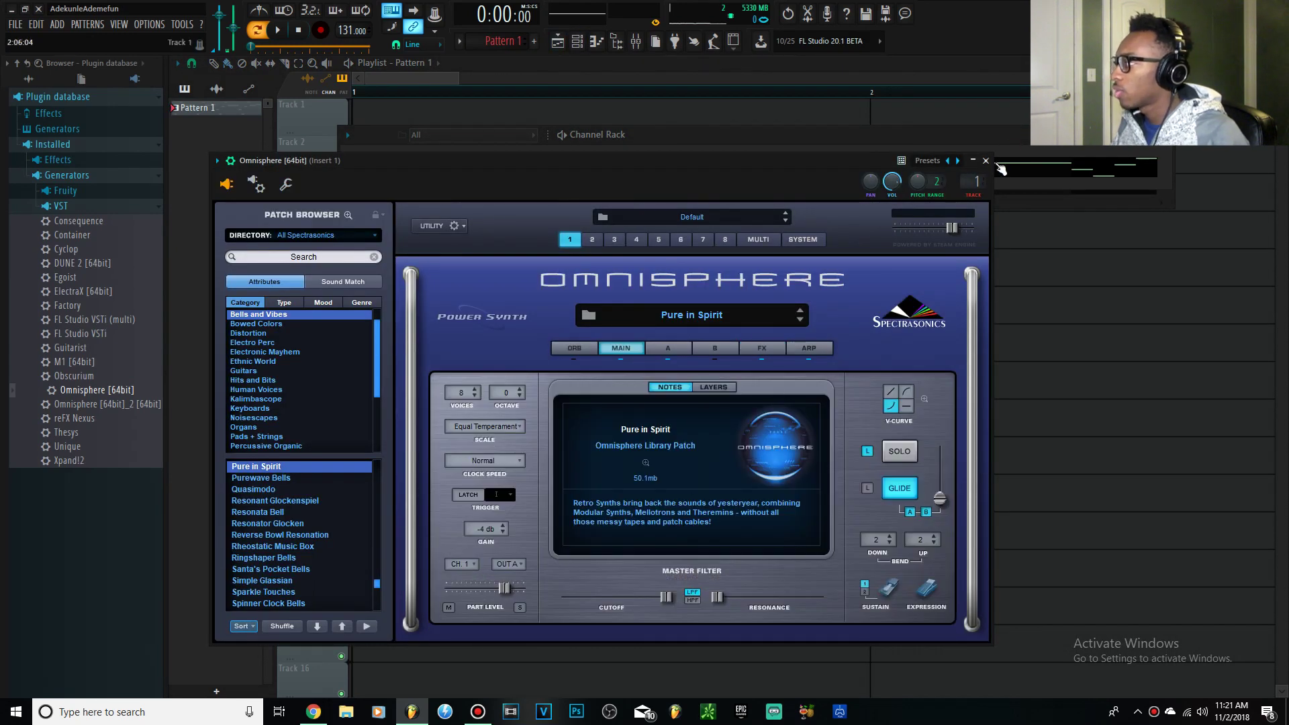
pyautogui.click(931, 143)
pyautogui.click(594, 173)
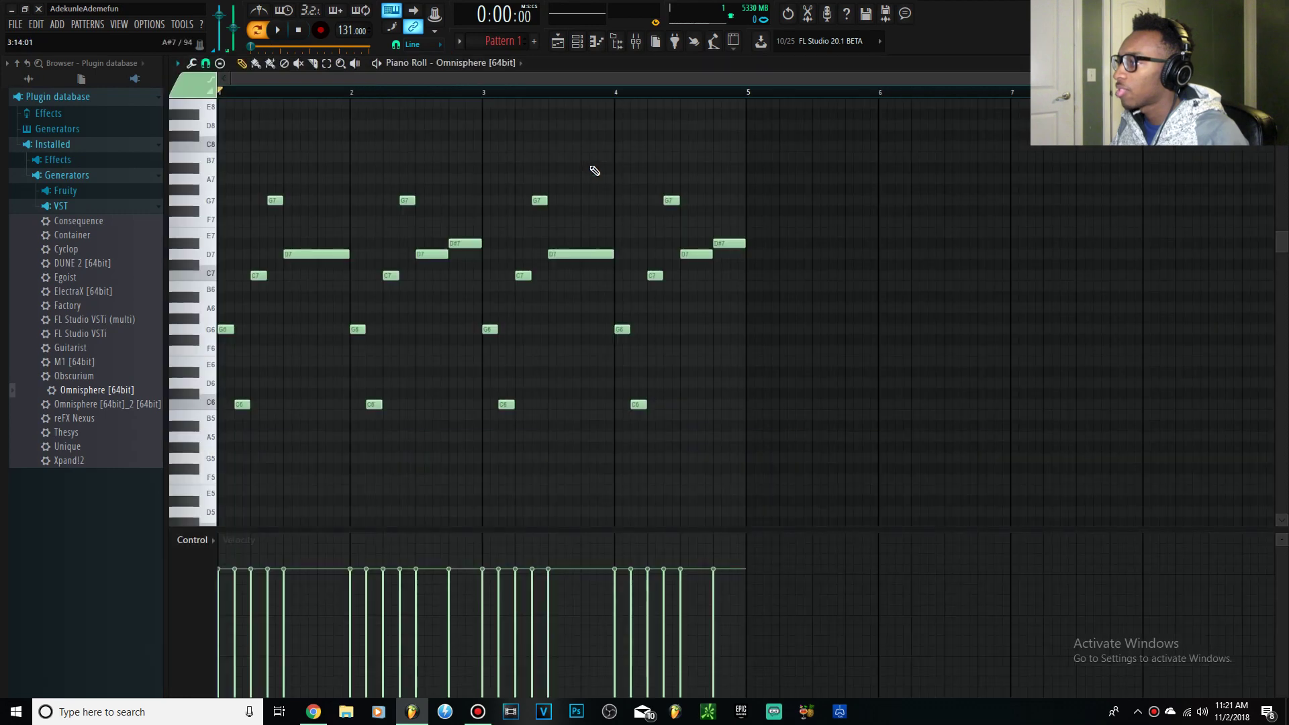
pyautogui.press('space')
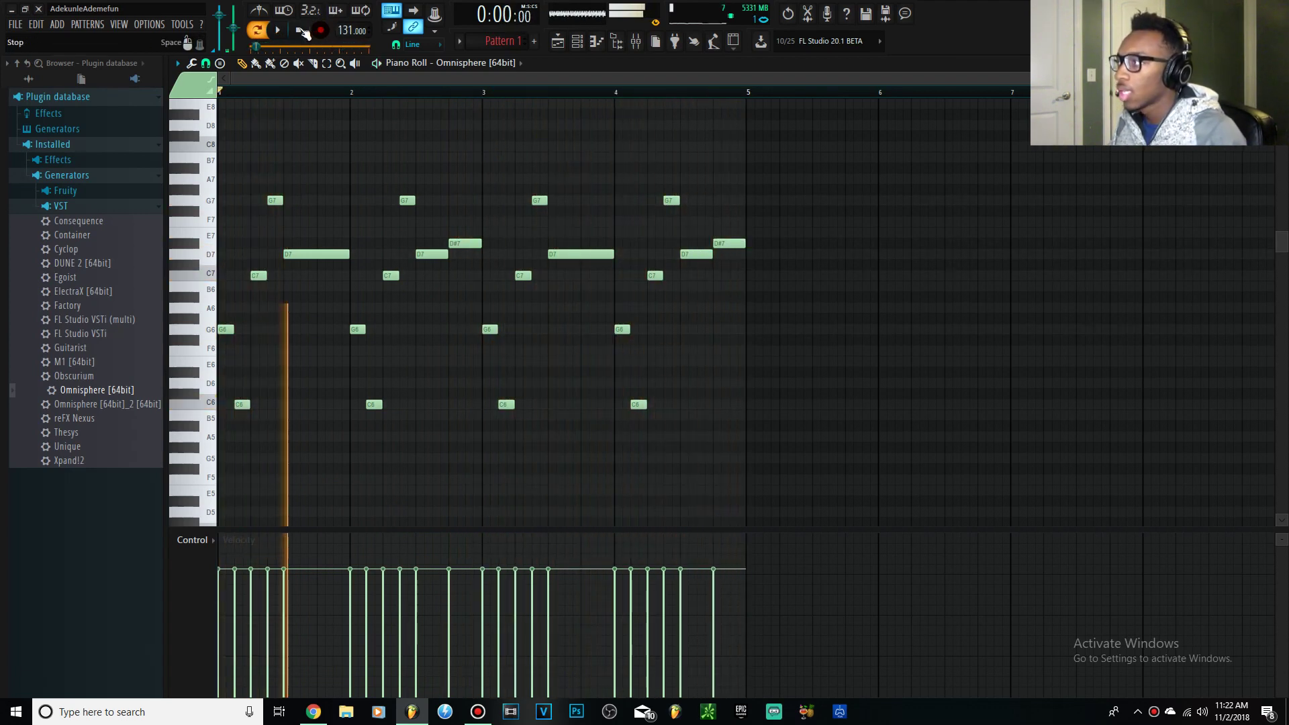
pyautogui.click(299, 31)
# Examine the Fruity Reeverb 2 settings and effect slots on mixer Insert 1.
pyautogui.click(635, 41)
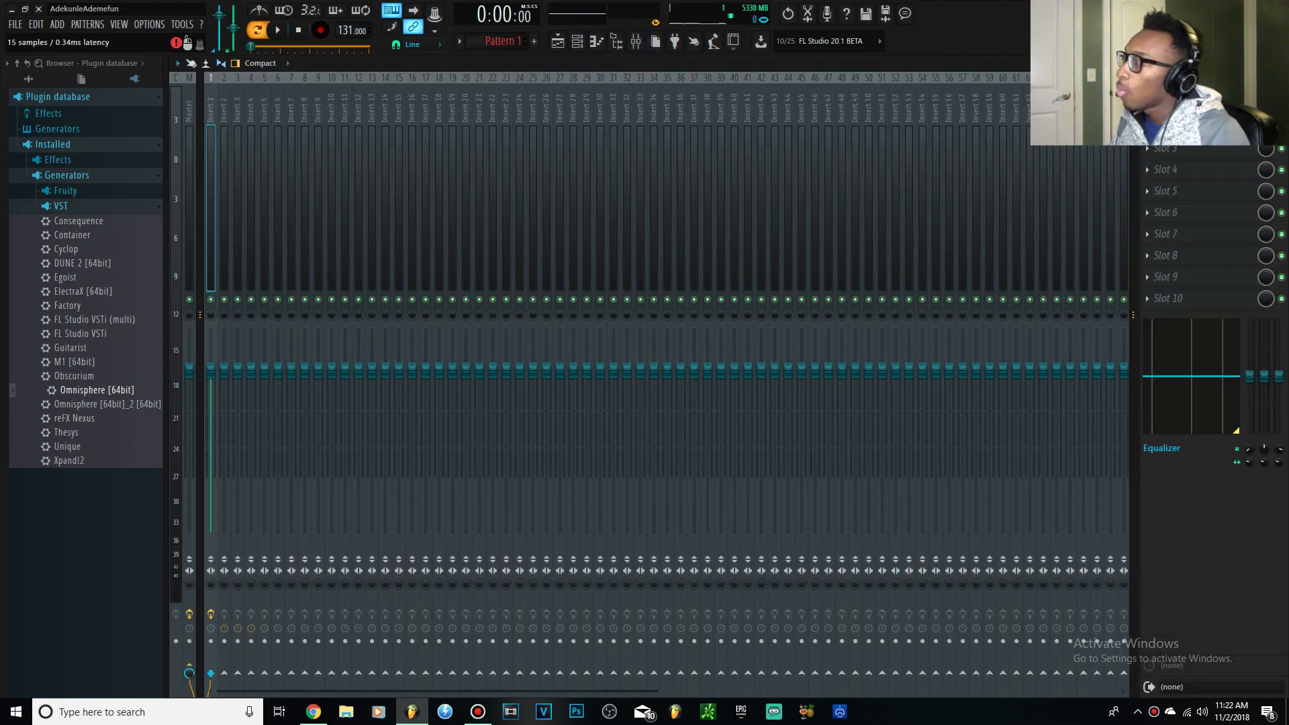
pyautogui.click(1188, 105)
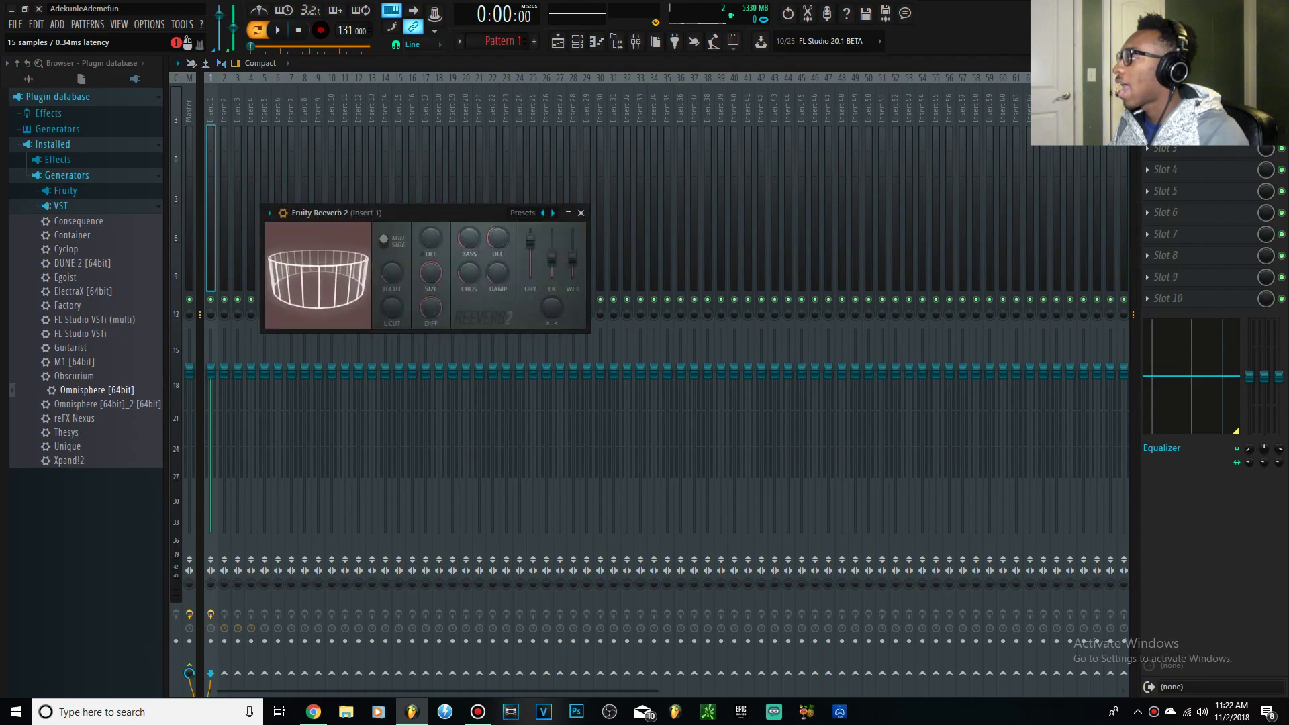
pyautogui.click(1188, 126)
pyautogui.moveTo(1263, 130); pyautogui.dragTo(1264, 139)
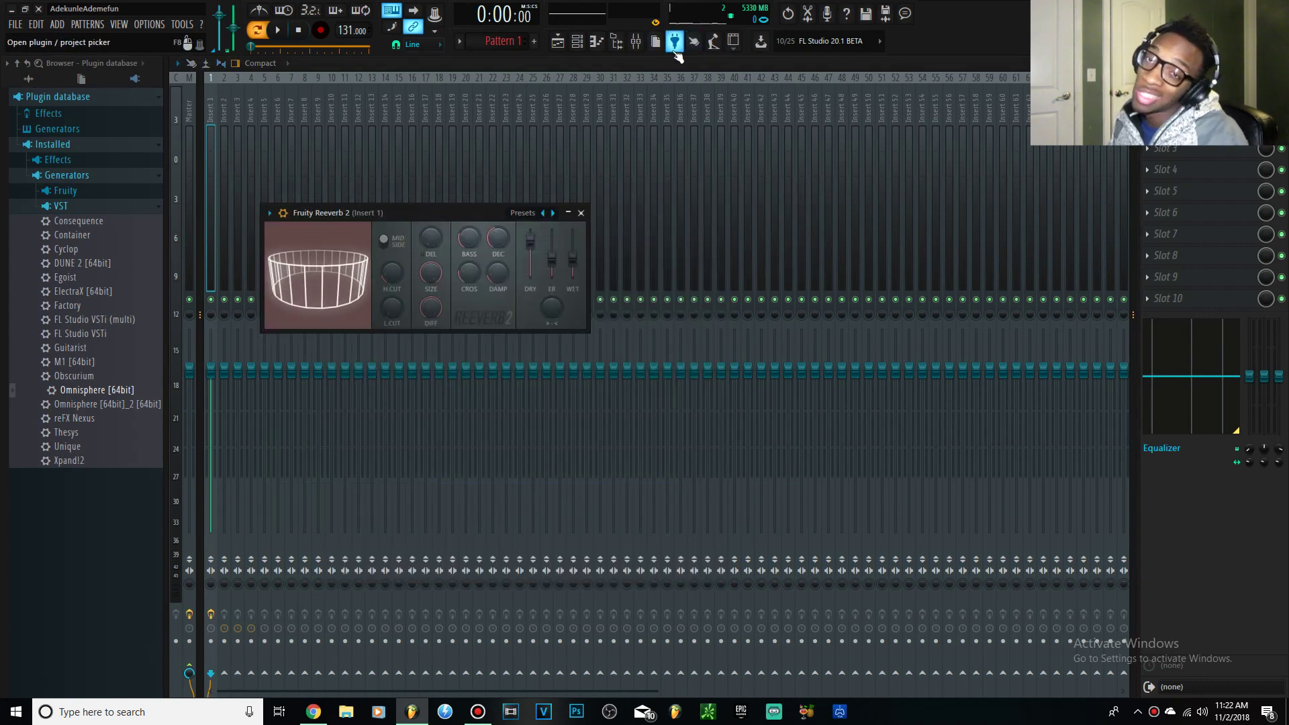
# Add reFX Nexus to the channel rack and load the first preset of its Piano category.
pyautogui.click(580, 44)
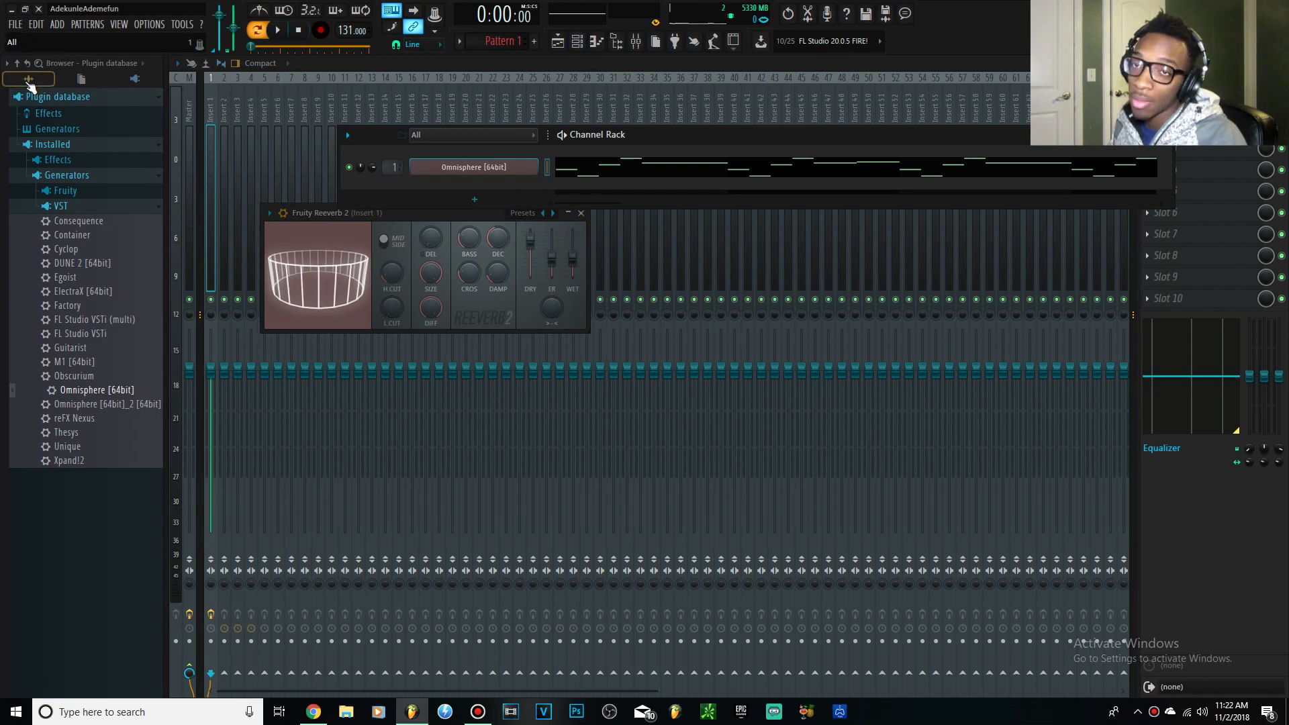
pyautogui.moveTo(70, 421); pyautogui.dragTo(476, 190)
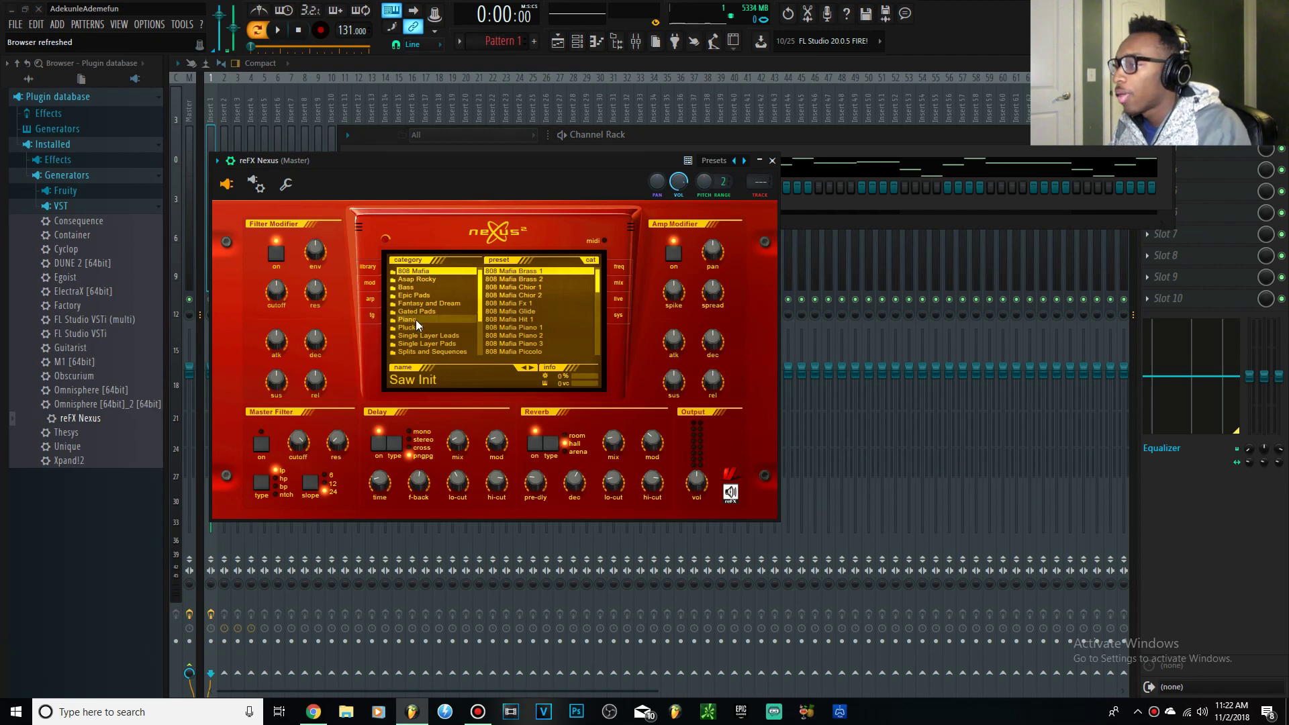
pyautogui.click(417, 320)
pyautogui.click(497, 270)
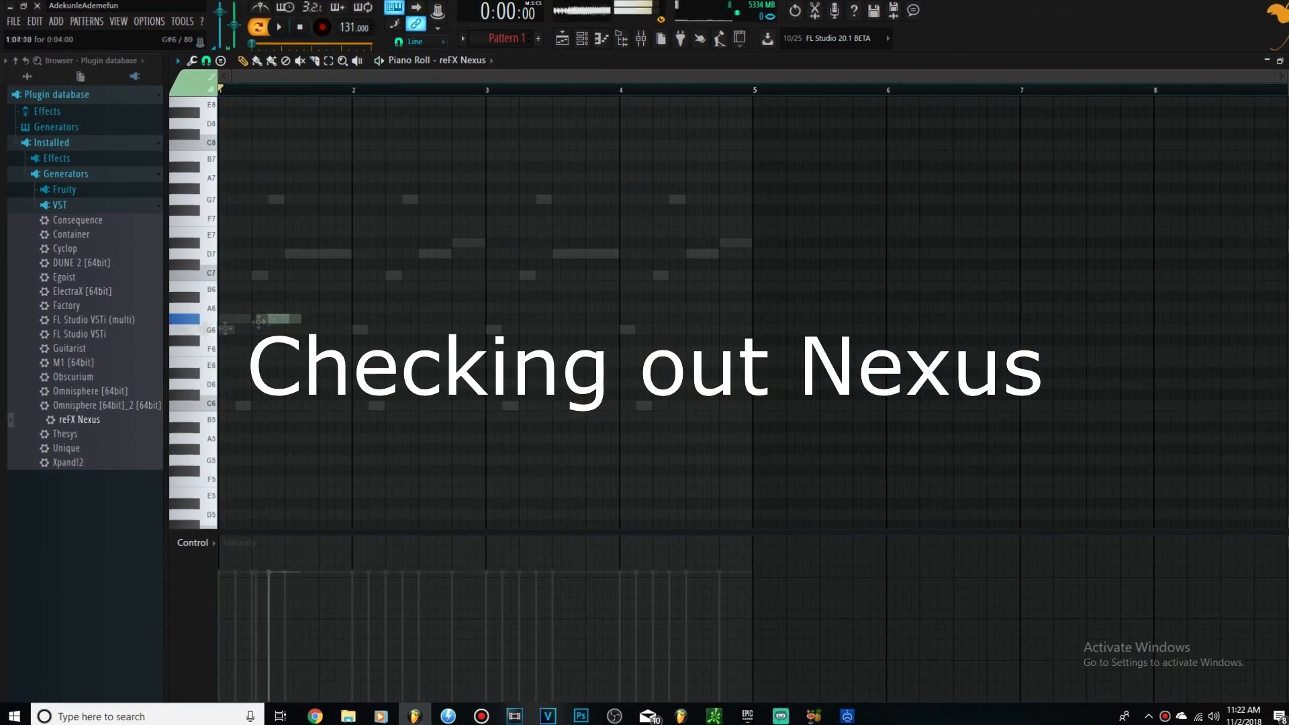
# Draw an accompanying note line for the reFX Nexus channel in Pattern 1.
pyautogui.press('space')
pyautogui.click(433, 330)
pyautogui.click(474, 273)
pyautogui.moveTo(474, 273); pyautogui.dragTo(498, 275)
pyautogui.click(584, 239)
pyautogui.click(620, 250)
pyautogui.click(795, 236)
pyautogui.click(722, 334)
pyautogui.click(789, 246)
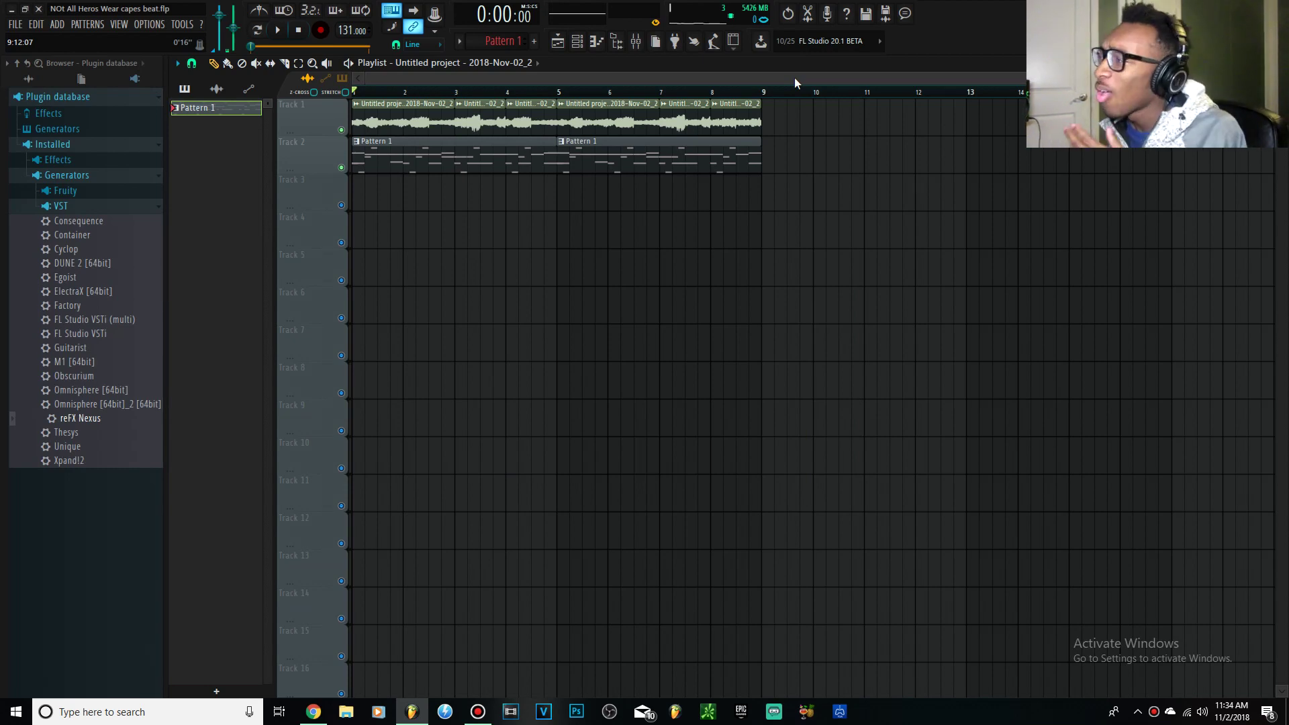
# Open the reFX Nexus channel with its Lofi Rhodes patch and play back the project briefly.
pyautogui.click(577, 35)
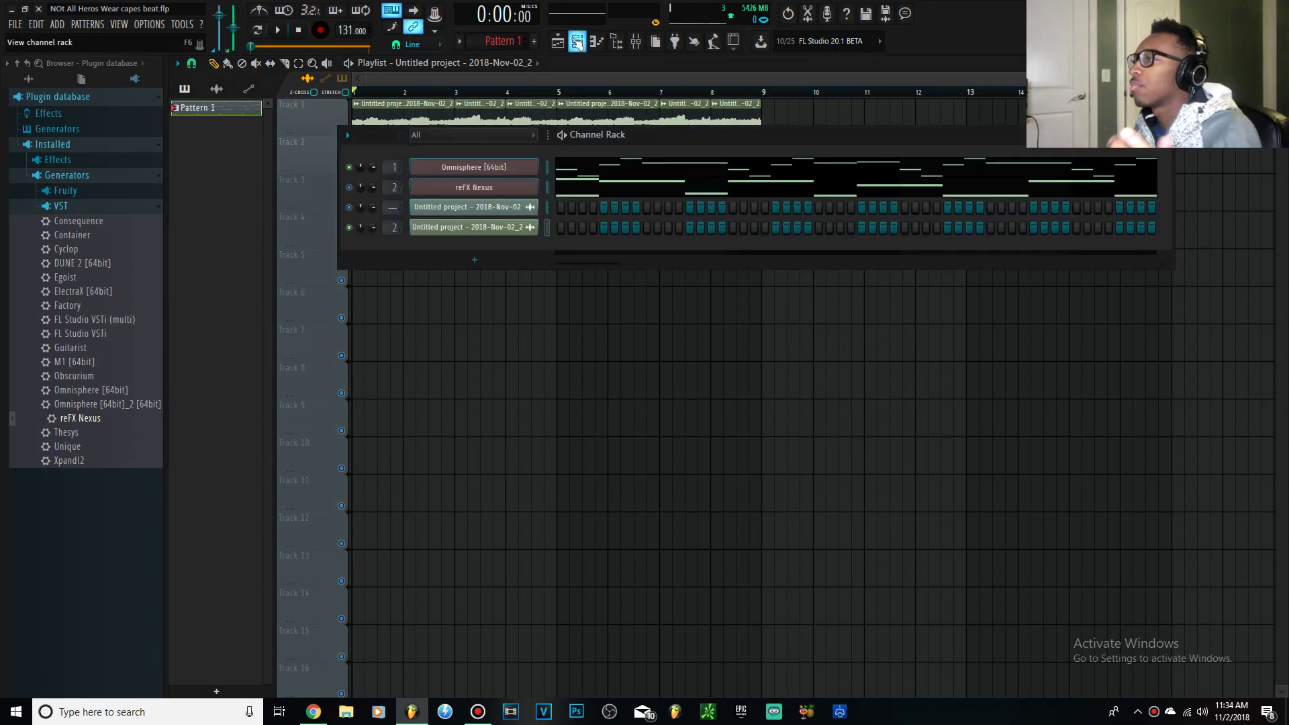
pyautogui.click(466, 190)
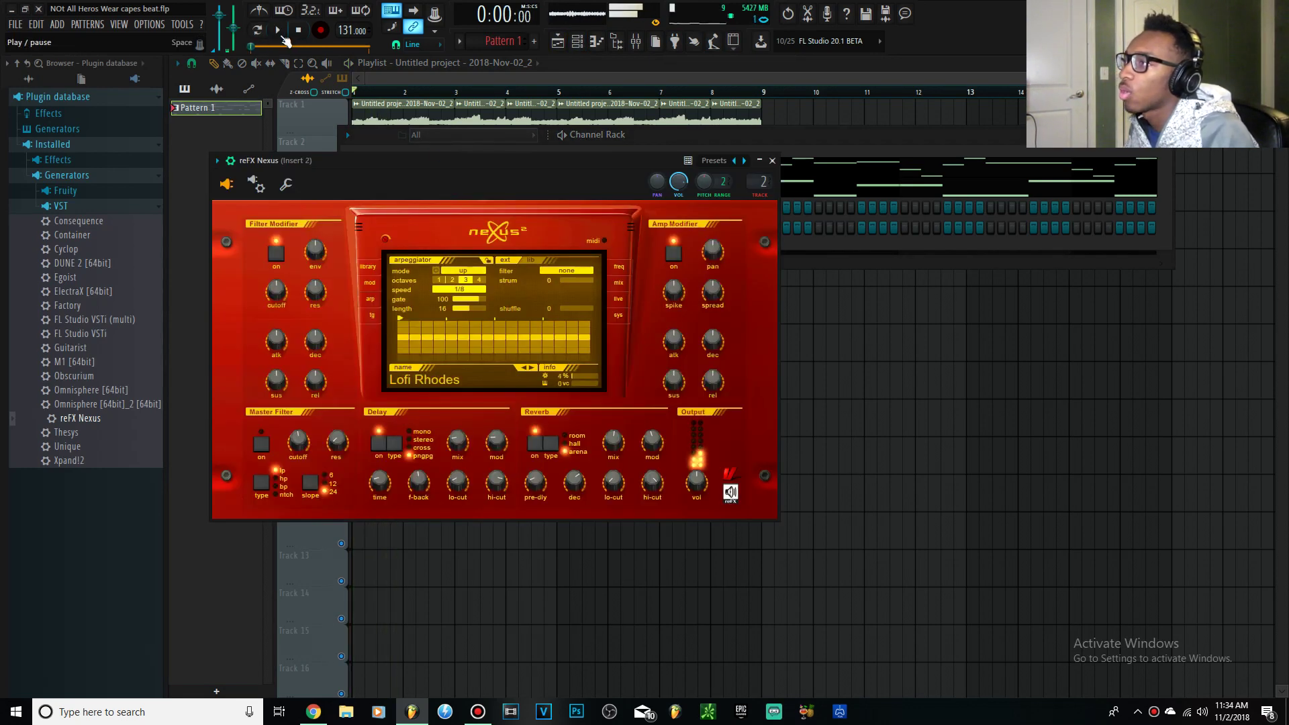
pyautogui.click(300, 35)
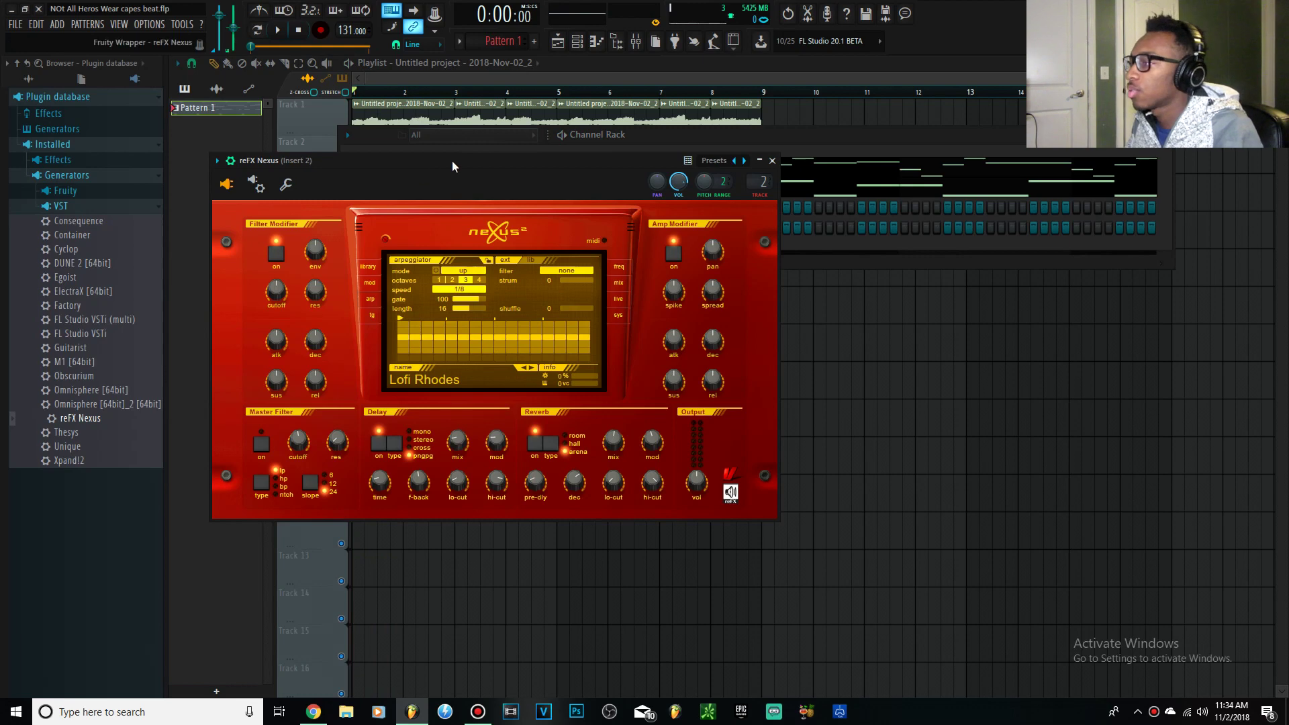
# Examine the Lofi Rhodes preset in the reFX Nexus library and its effects and mixer settings.
pyautogui.moveTo(518, 164); pyautogui.dragTo(925, 168)
pyautogui.moveTo(679, 139); pyautogui.dragTo(663, 106)
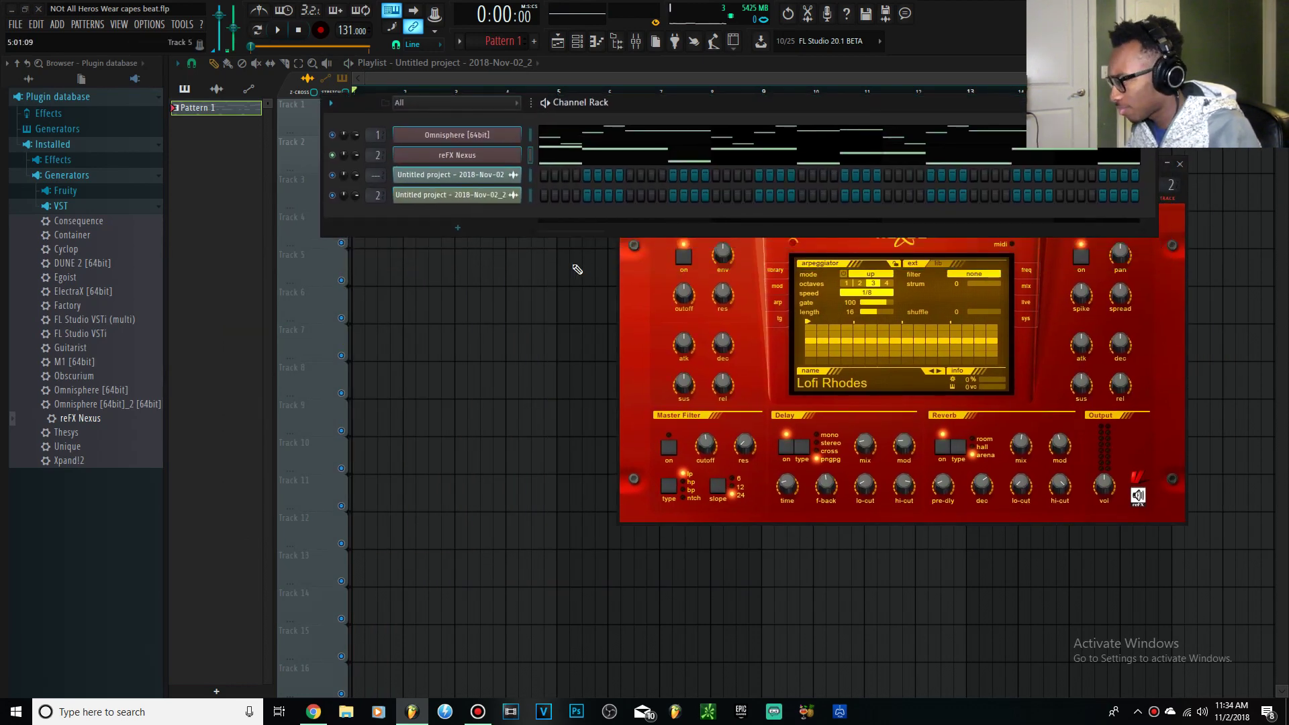
pyautogui.click(626, 261)
pyautogui.moveTo(661, 173); pyautogui.dragTo(439, 252)
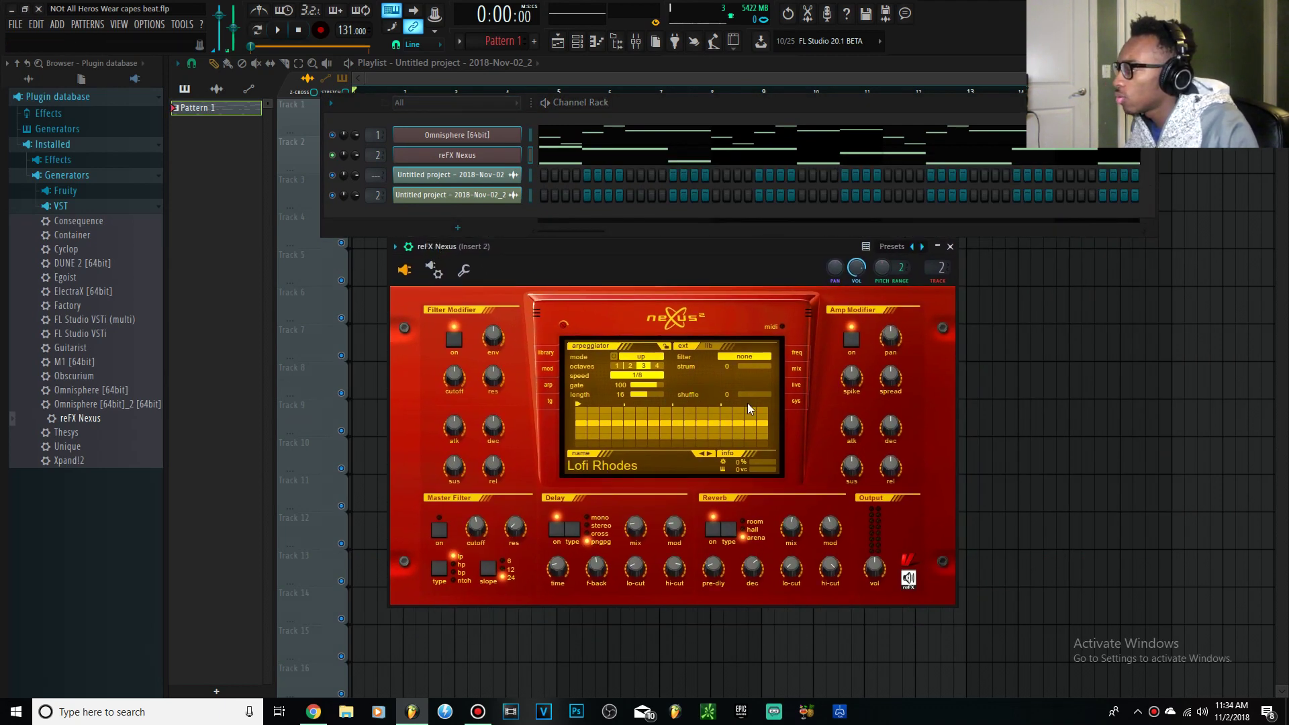
pyautogui.click(541, 354)
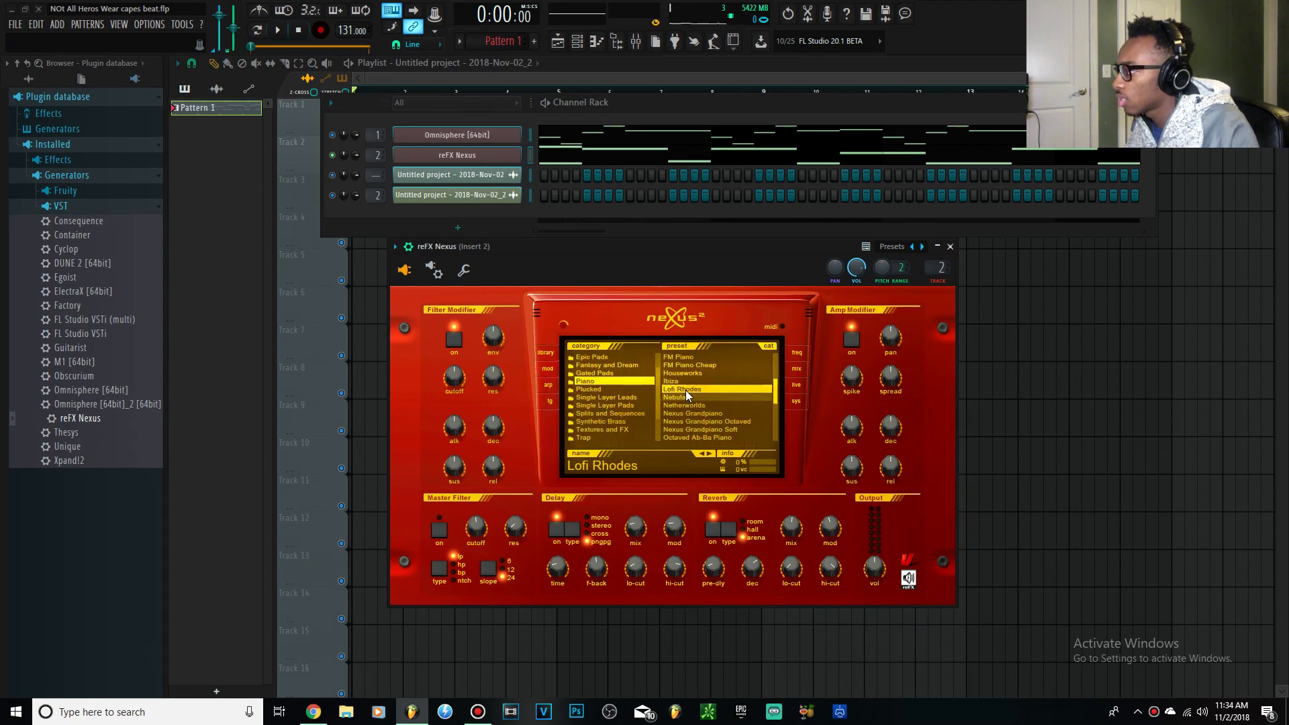
pyautogui.click(807, 369)
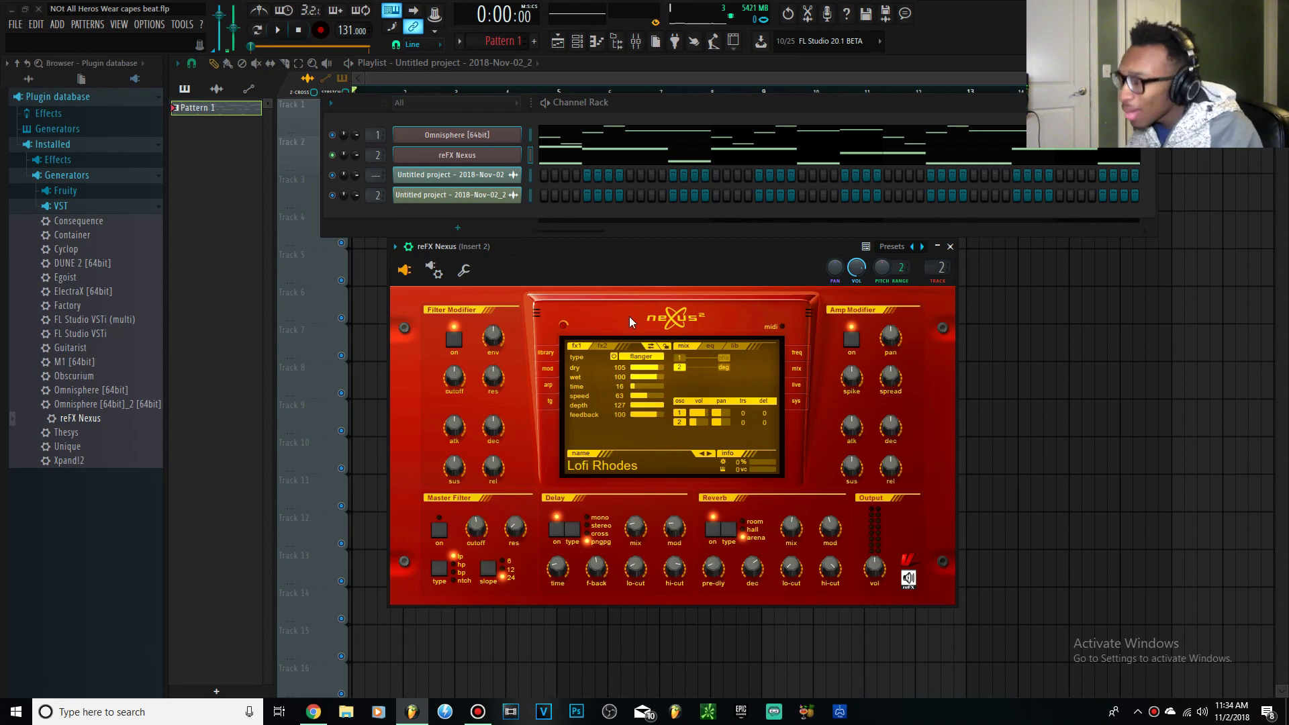
# Open the Gross Beat effect on mixer Insert 2, review its 1/2 Speed time setting, and play back the project briefly.
pyautogui.click(636, 43)
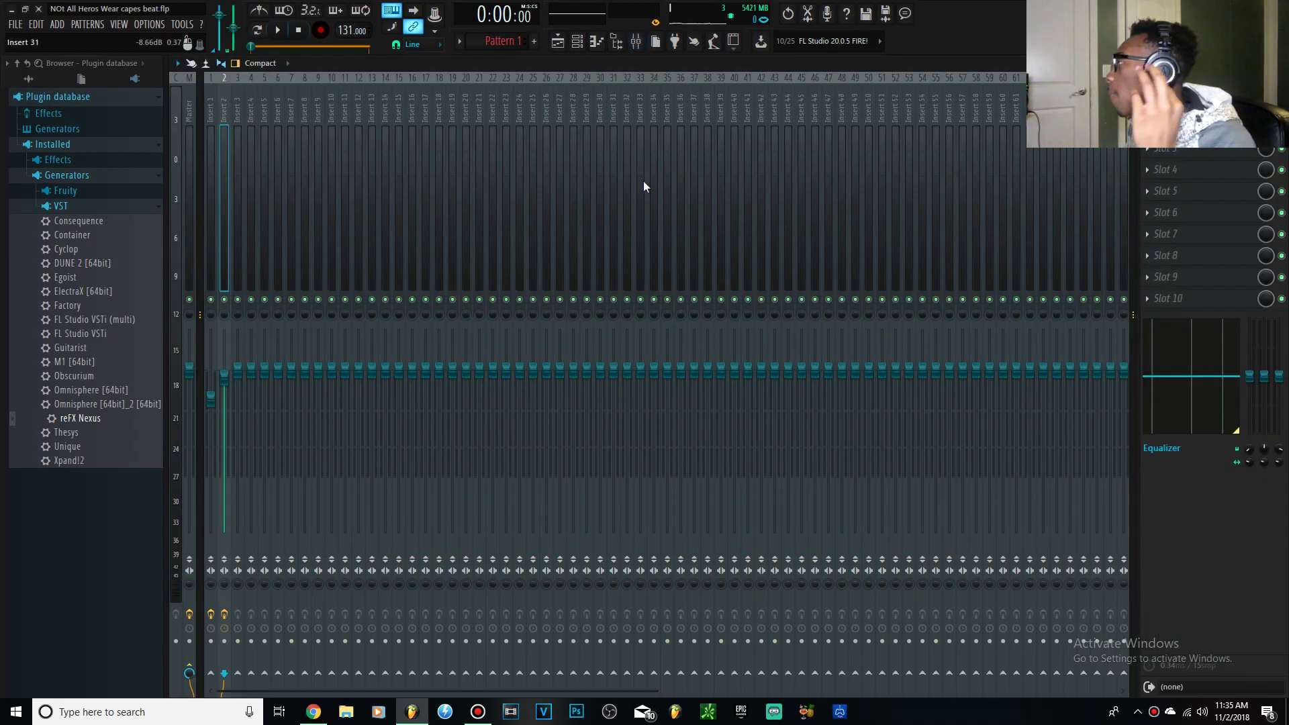
pyautogui.click(1195, 105)
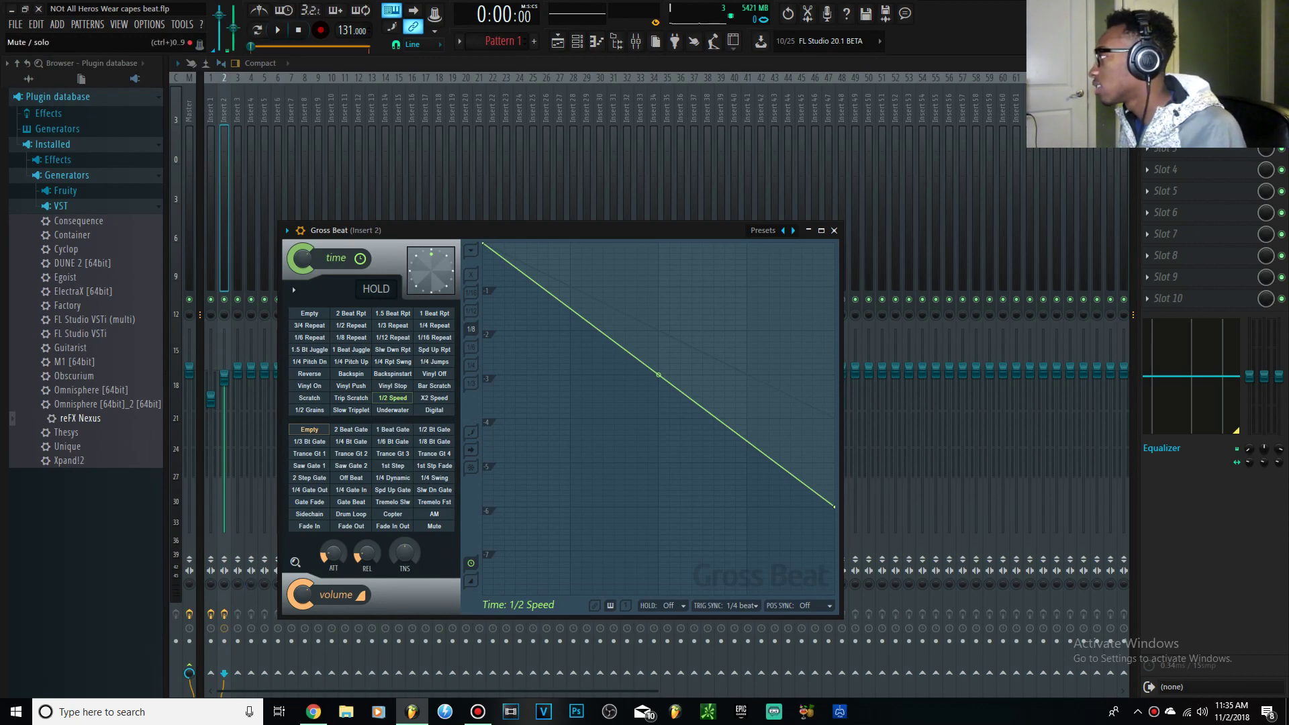
pyautogui.press('Escape')
pyautogui.click(1175, 126)
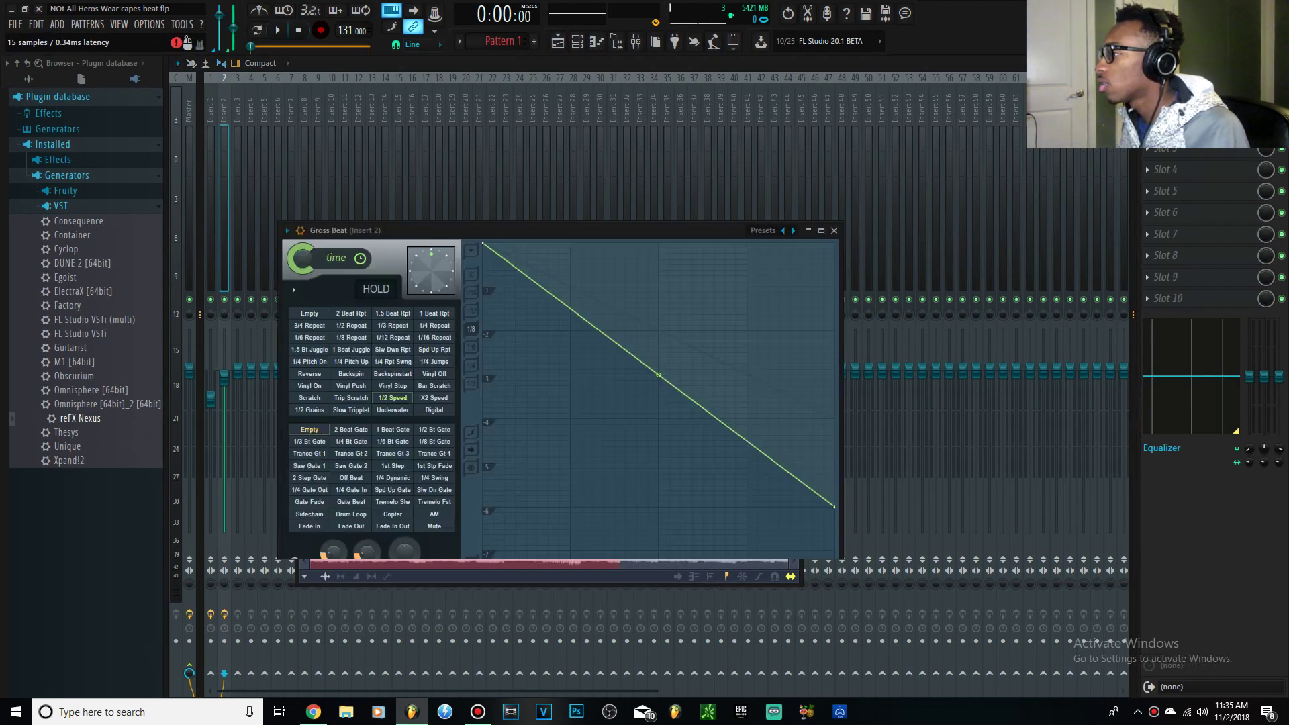
pyautogui.click(579, 43)
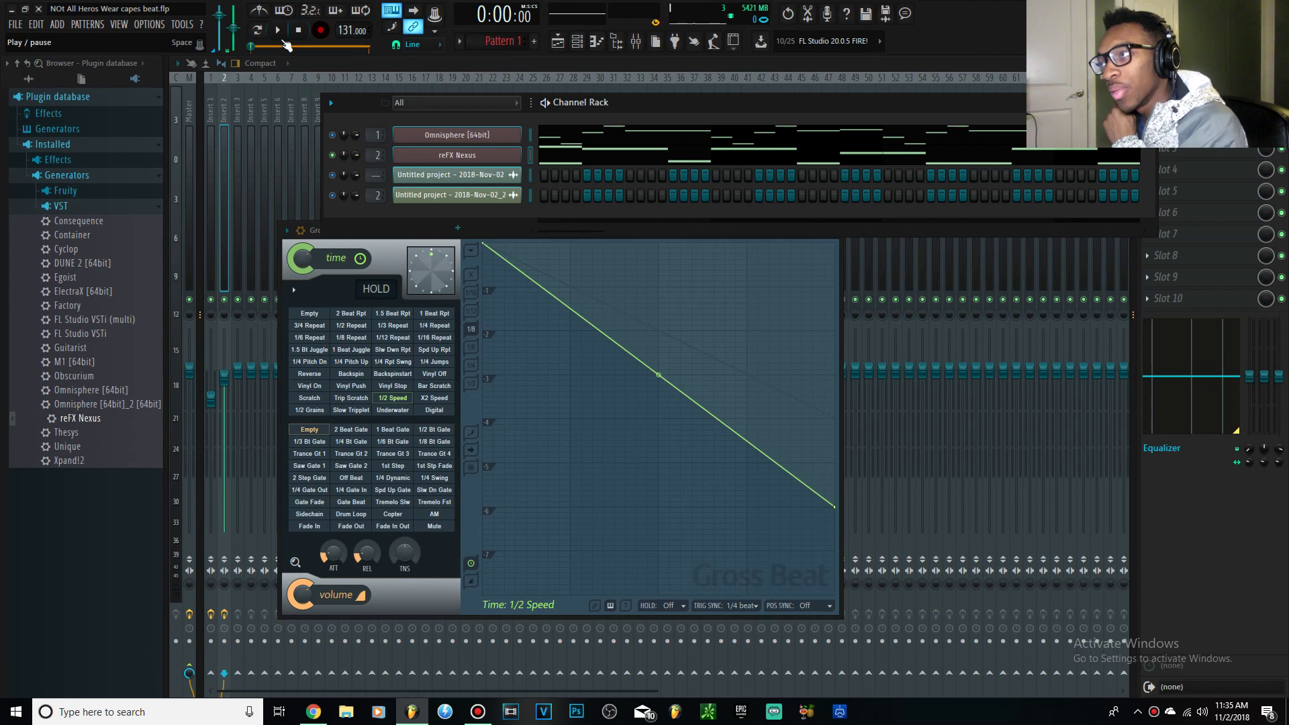
pyautogui.click(279, 32)
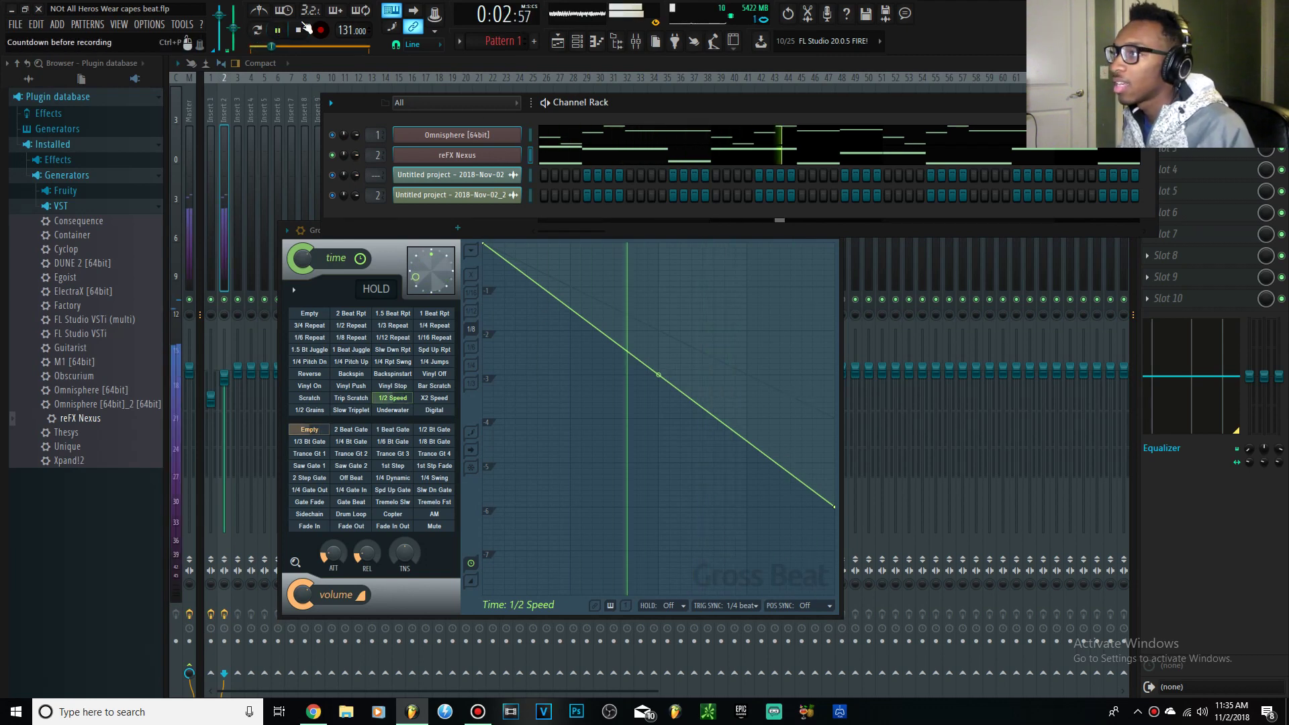
pyautogui.click(299, 31)
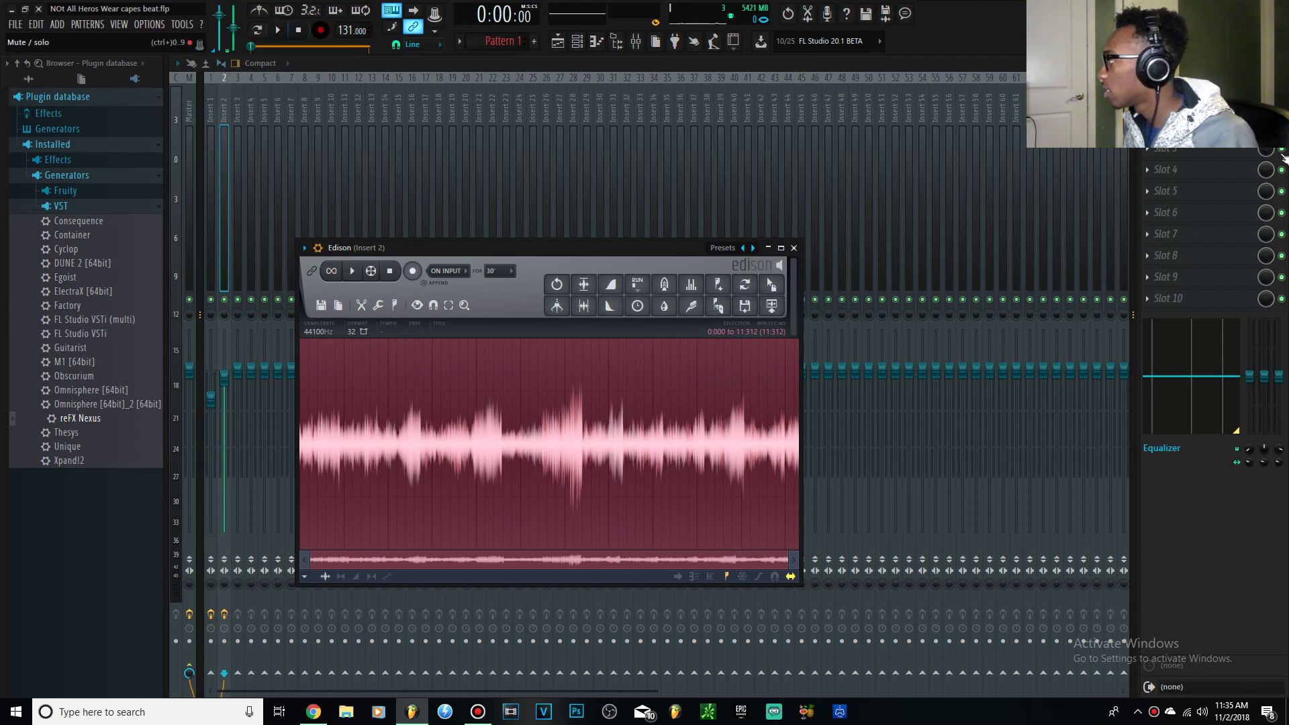
# Compare the Gross Beat and Edison effects on mixer Insert 2 and play the audio recorded in Edison.
pyautogui.press('Escape')
pyautogui.click(1168, 126)
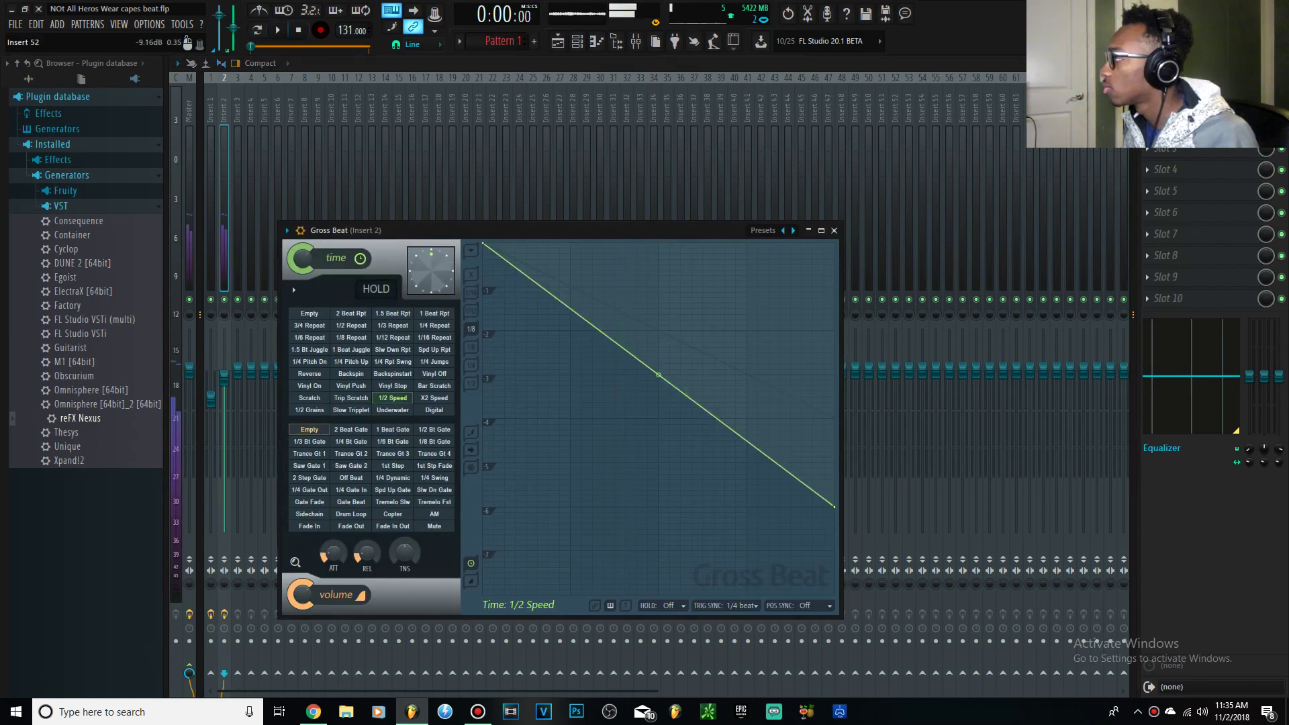
pyautogui.click(1168, 126)
pyautogui.click(1168, 127)
pyautogui.click(1168, 105)
pyautogui.click(353, 271)
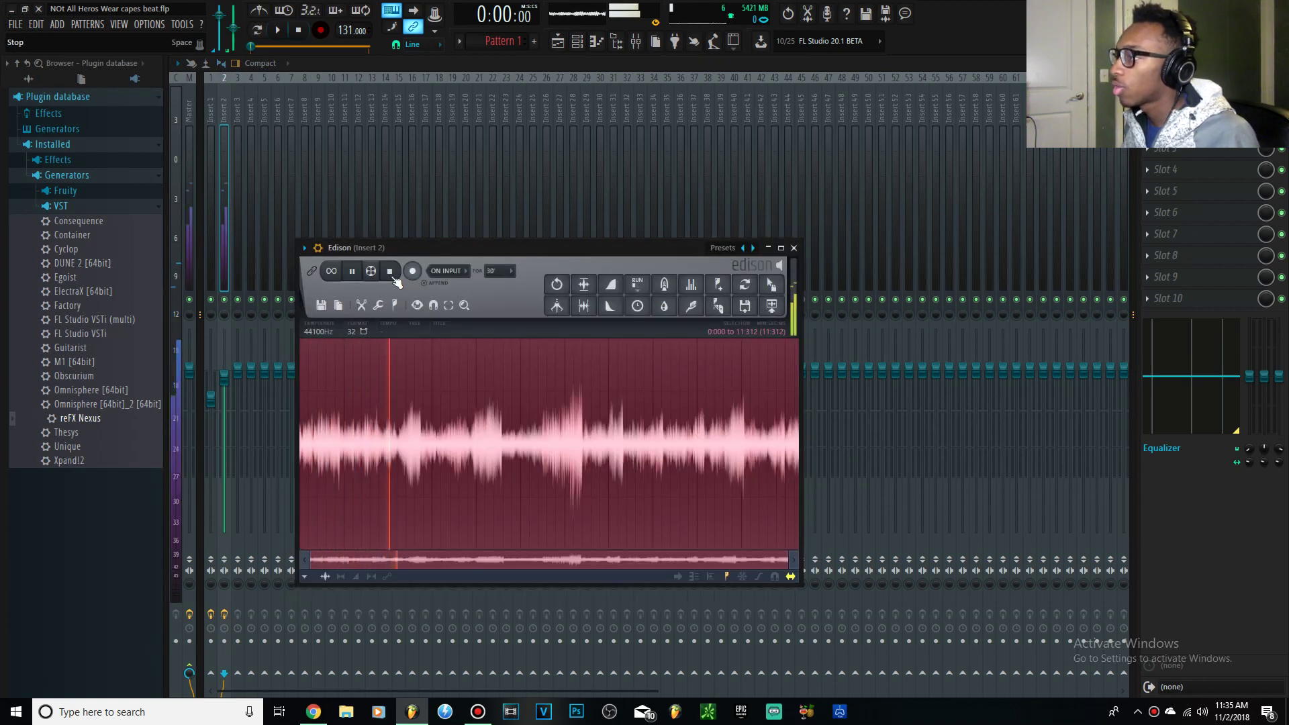
# Select all the audio clips on Track 1 of the playlist.
pyautogui.click(557, 41)
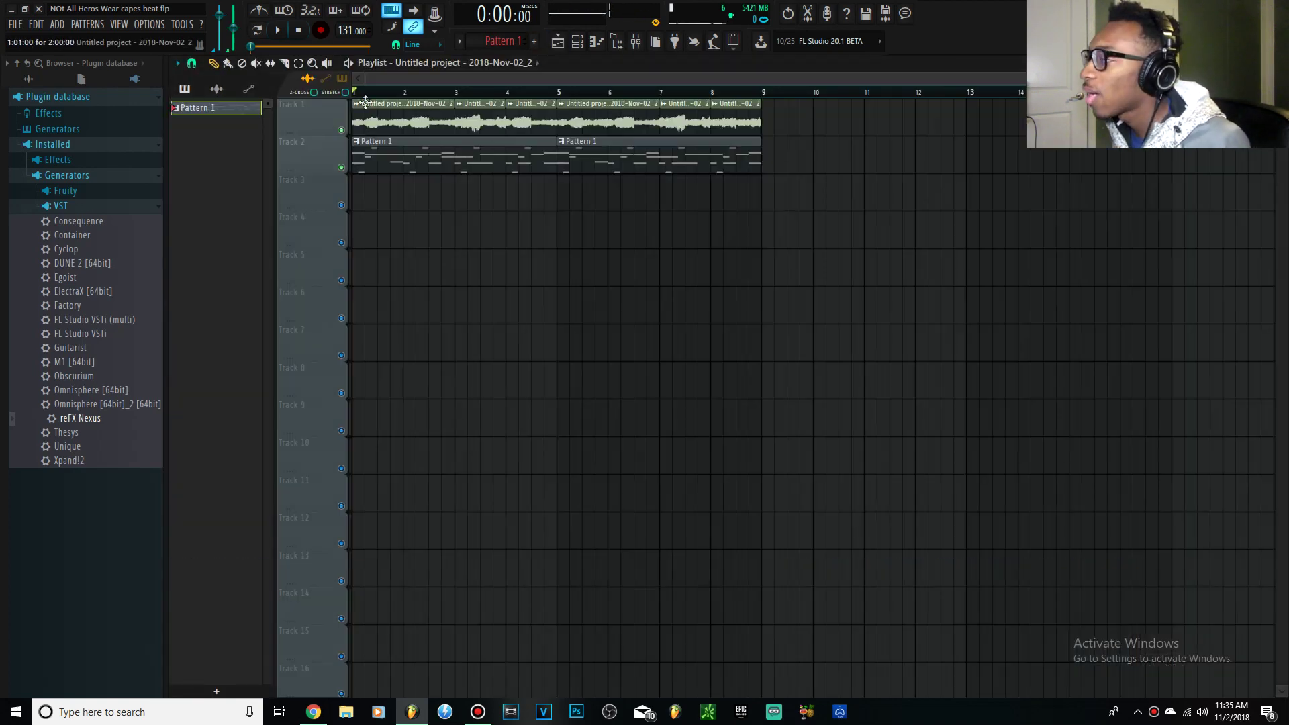
pyautogui.moveTo(798, 134); pyautogui.dragTo(352, 101)
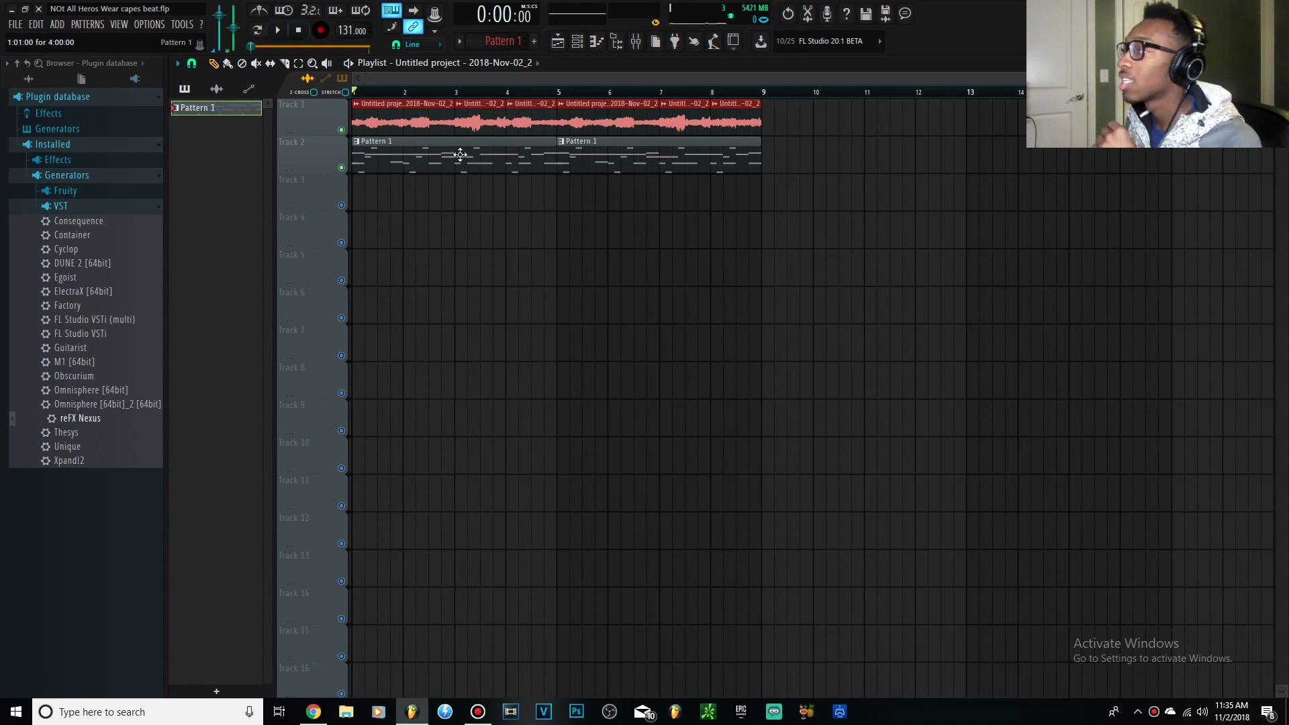
# Play back Pattern 1 in pattern mode and widen the channel rack over the mixer.
pyautogui.click(583, 44)
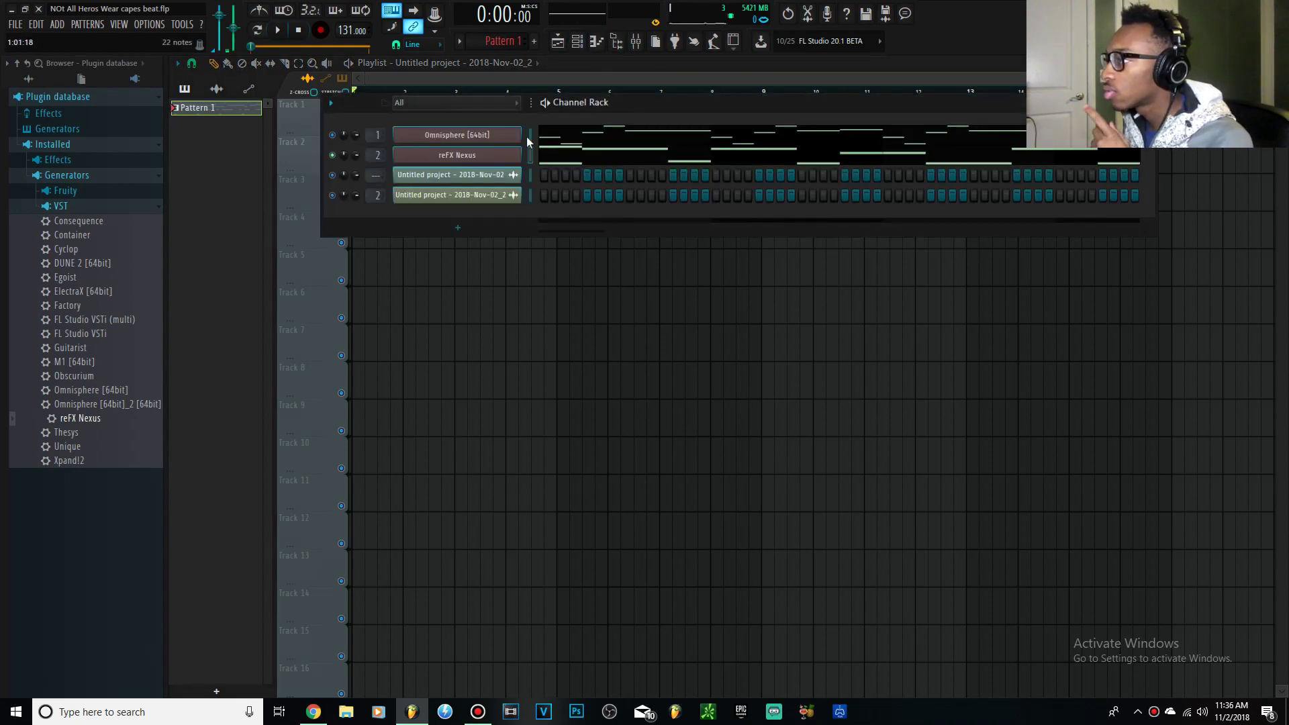
pyautogui.click(636, 43)
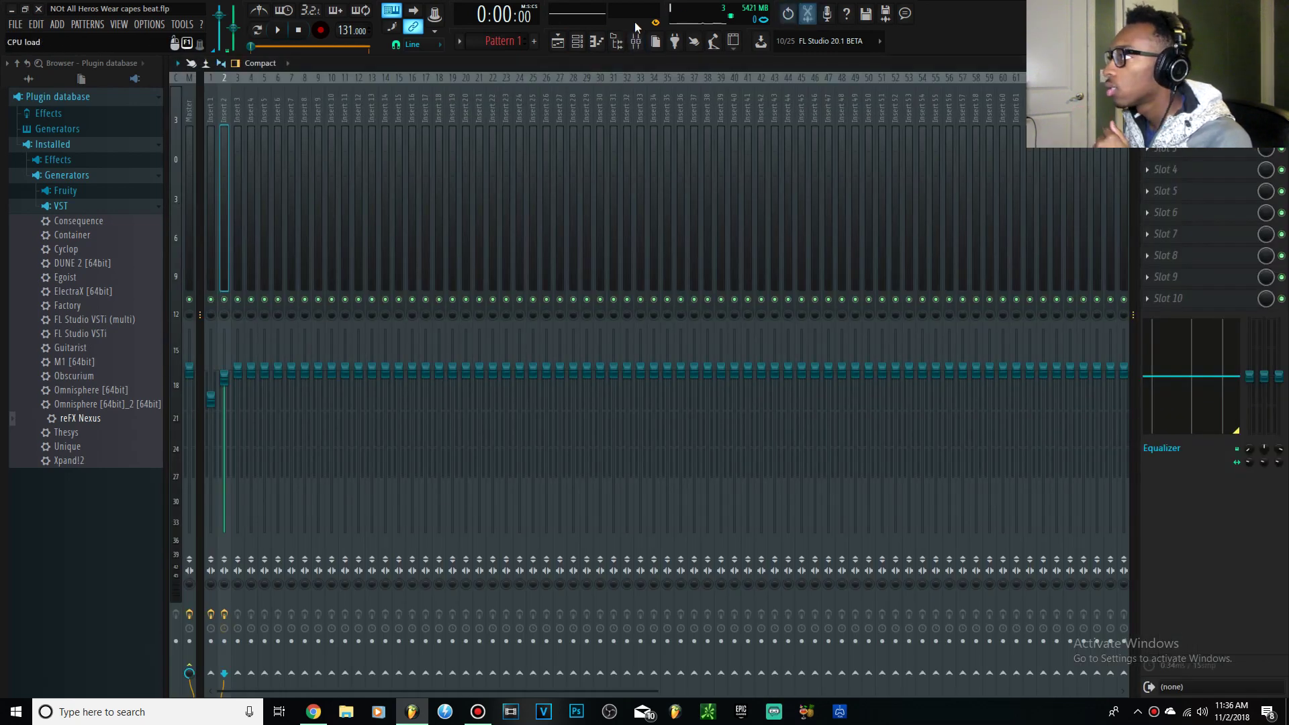
pyautogui.click(579, 46)
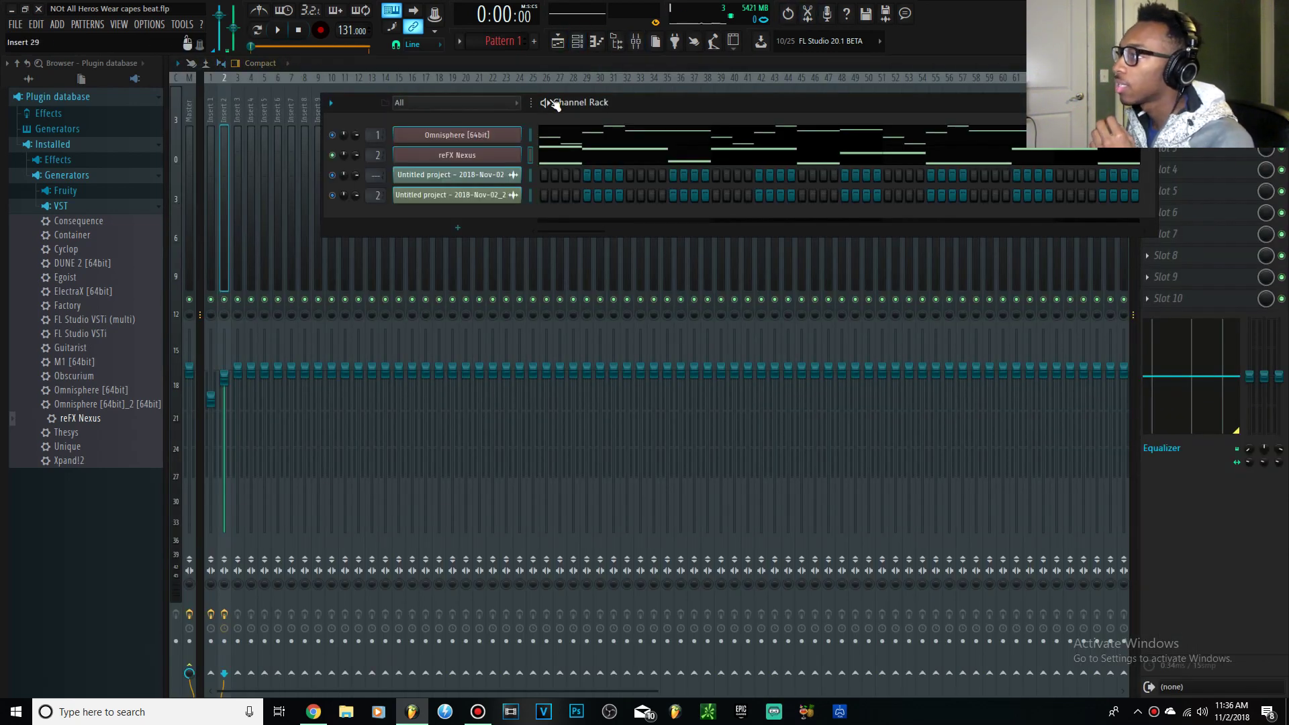
pyautogui.press('space')
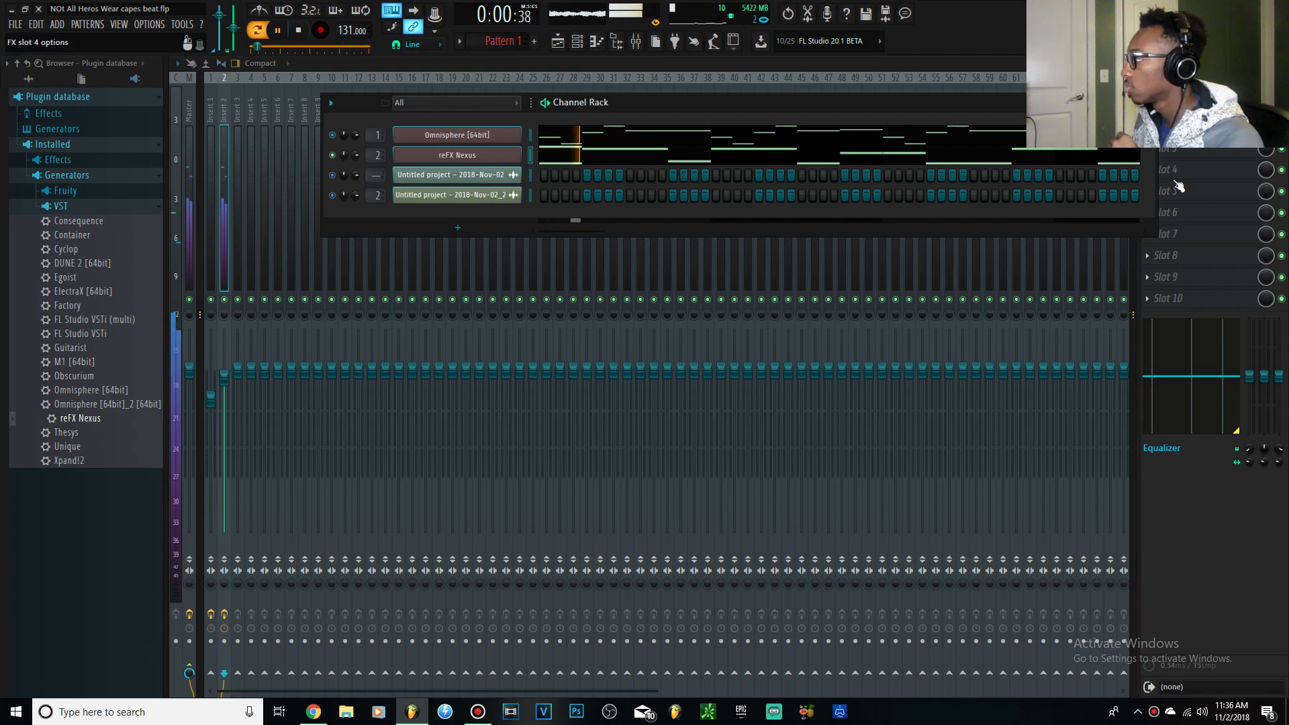
pyautogui.moveTo(1154, 178); pyautogui.dragTo(1283, 192)
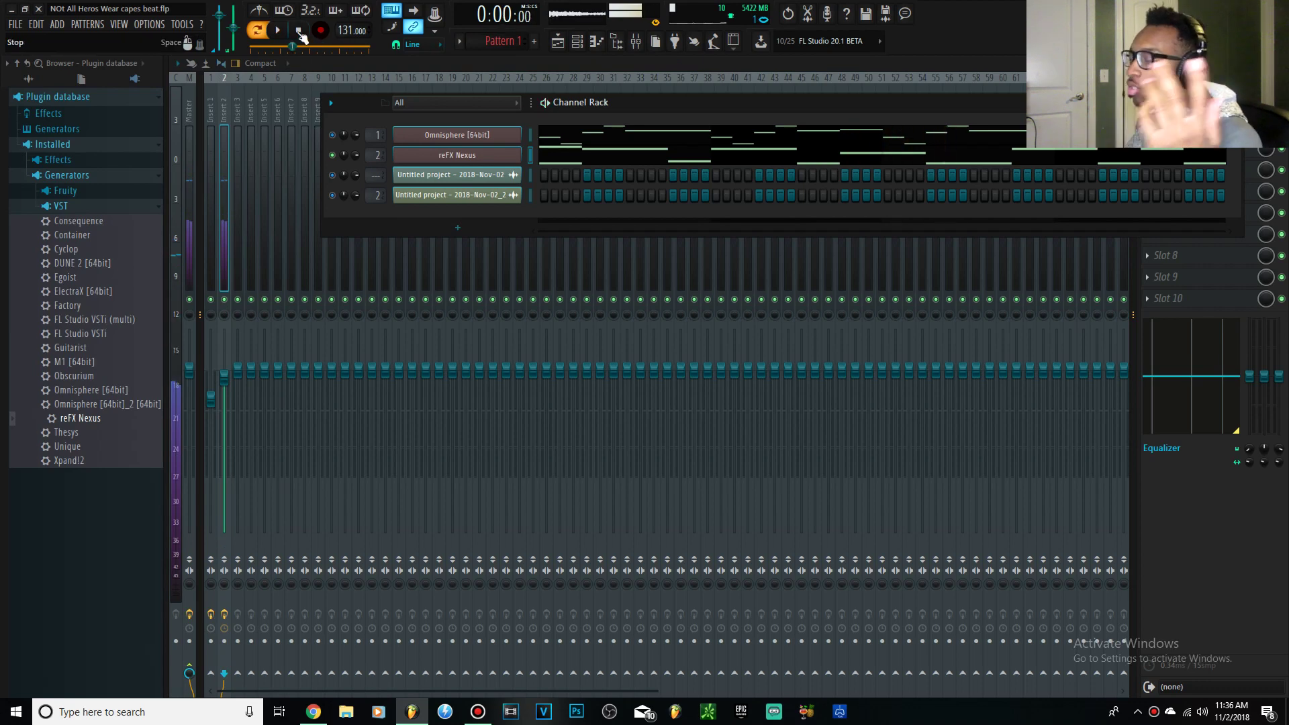
pyautogui.click(298, 30)
# Mute playlist Track 2 and play back only the Track 1 audio clips in song mode.
pyautogui.click(557, 41)
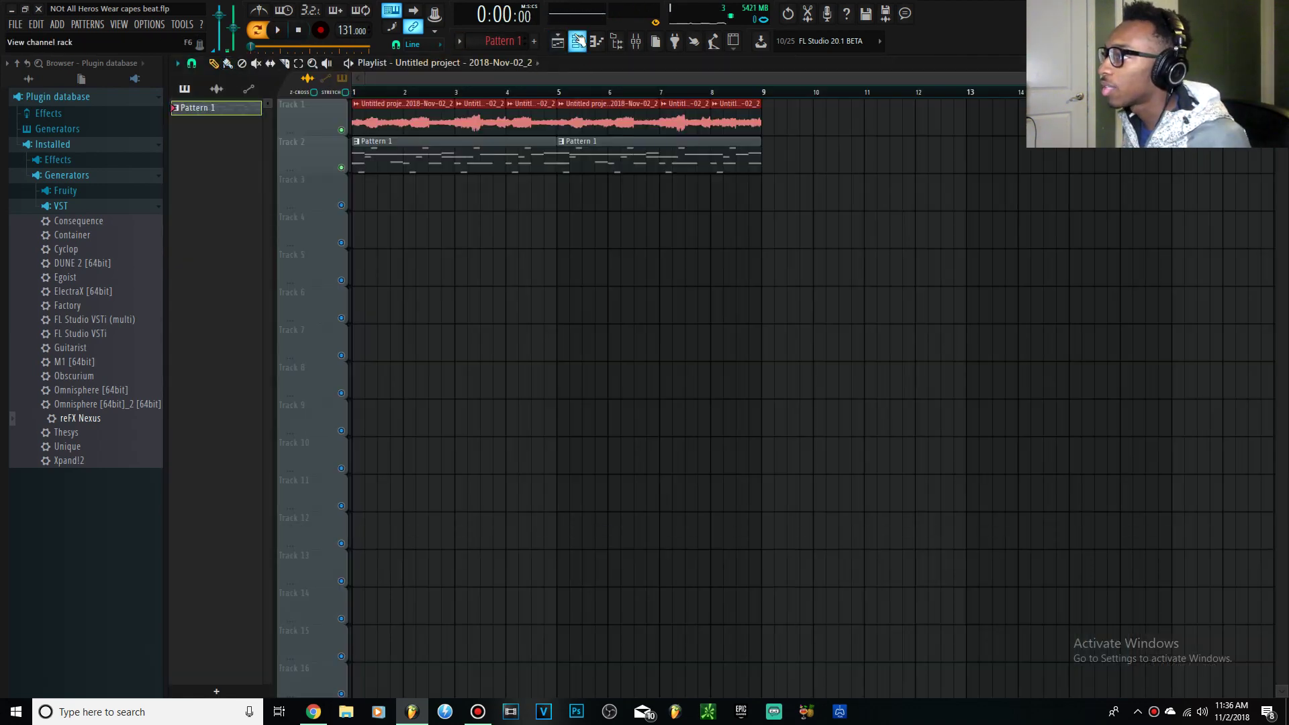
pyautogui.click(577, 41)
pyautogui.click(416, 81)
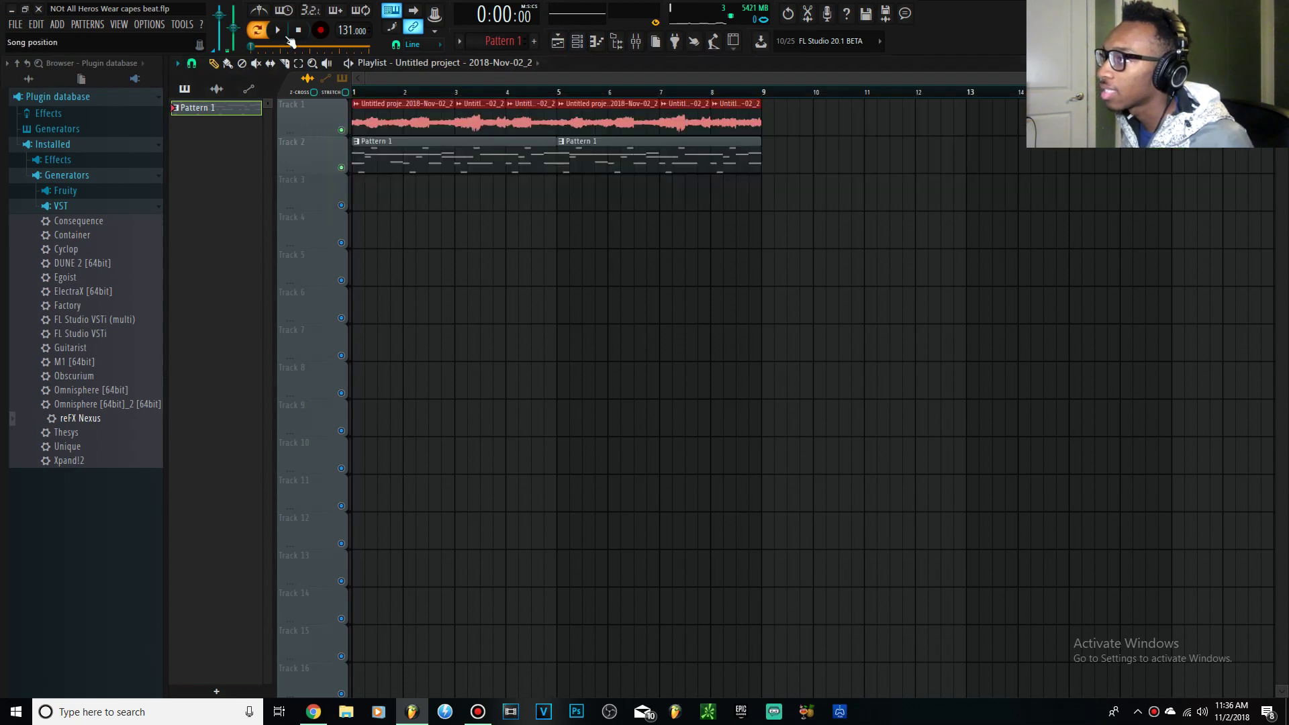
pyautogui.click(342, 139)
pyautogui.press('space')
pyautogui.click(413, 74)
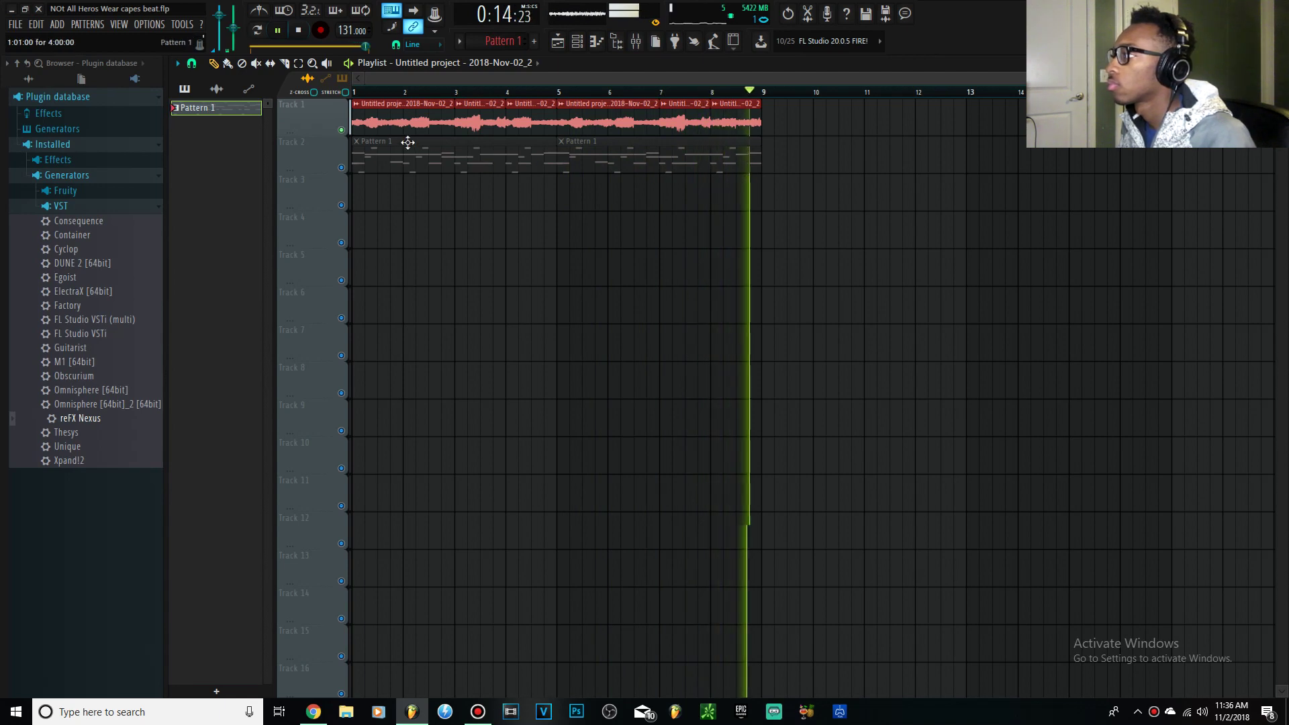
pyautogui.press('space')
# Unmute playlist Track 2 and play back the audio clips together with the Pattern 1 clips.
pyautogui.click(342, 168)
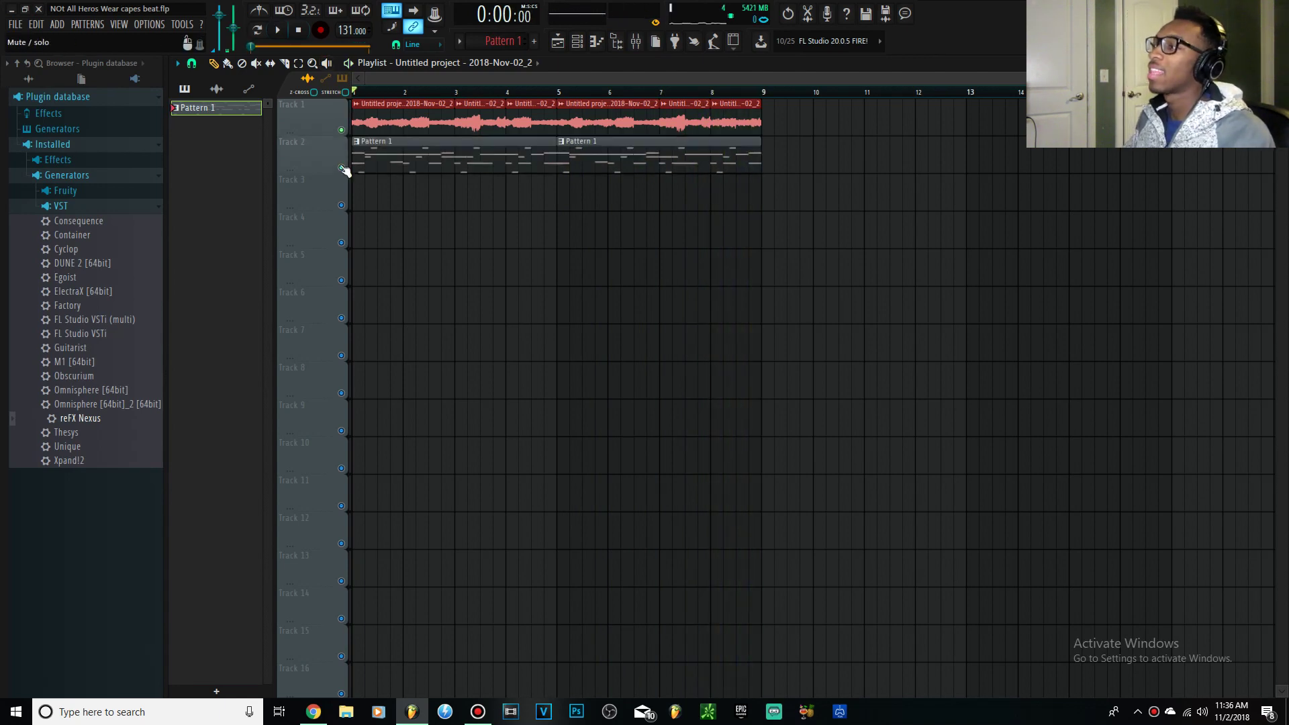
pyautogui.press('F6')
pyautogui.press('space')
pyautogui.click(440, 78)
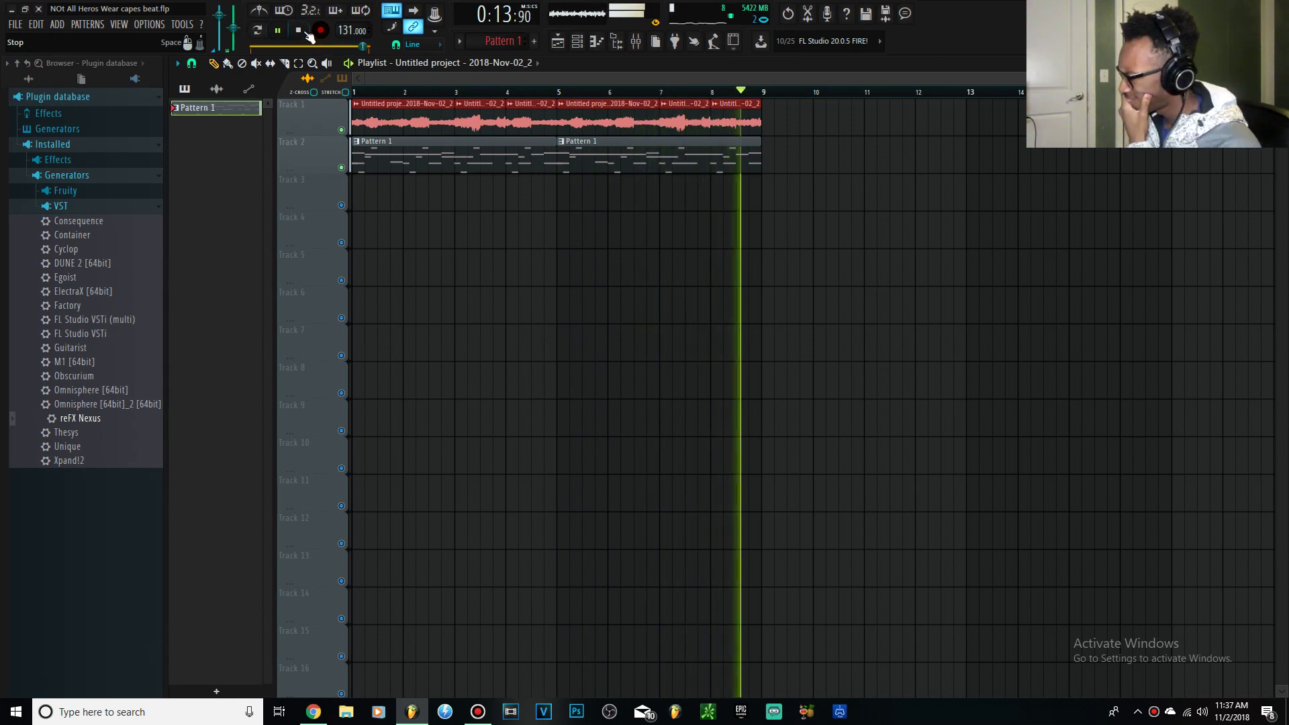
pyautogui.click(304, 32)
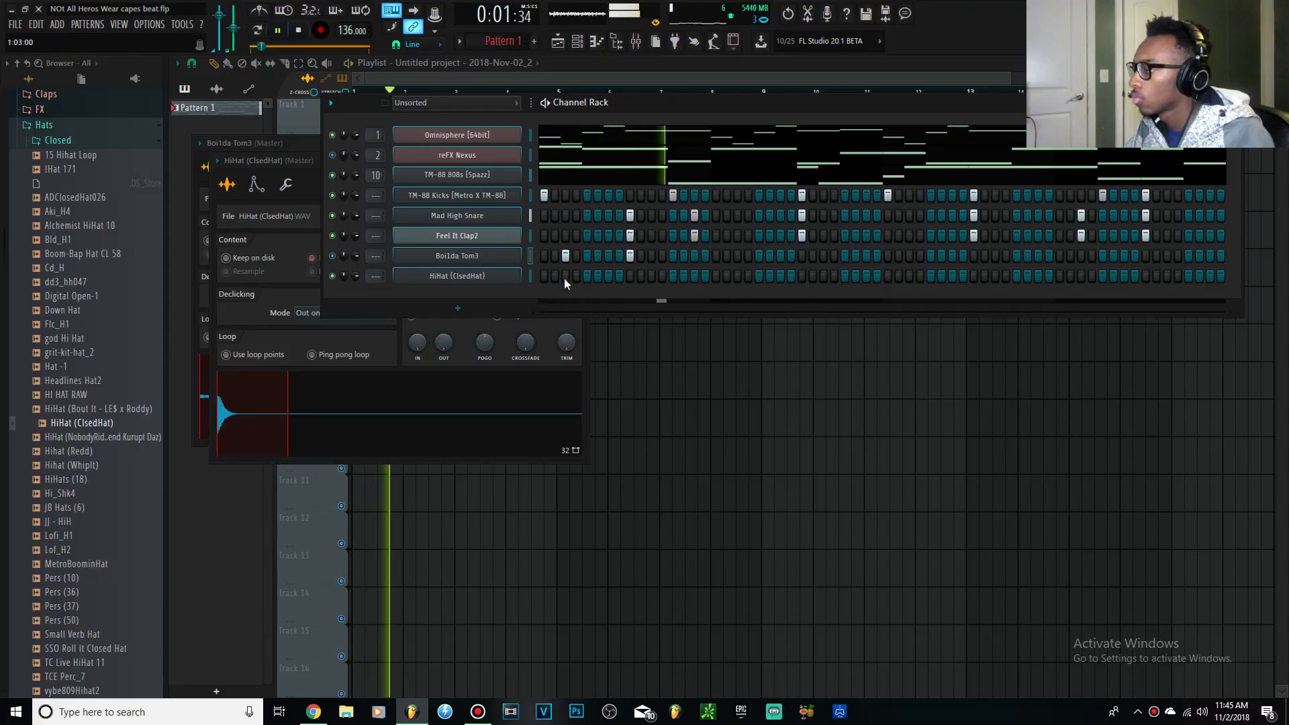
# Place HiHat (ClsedHat) hits on steps 1, 7, 13, 14, 15 and 23 of Pattern 1 during playback.
pyautogui.click(544, 275)
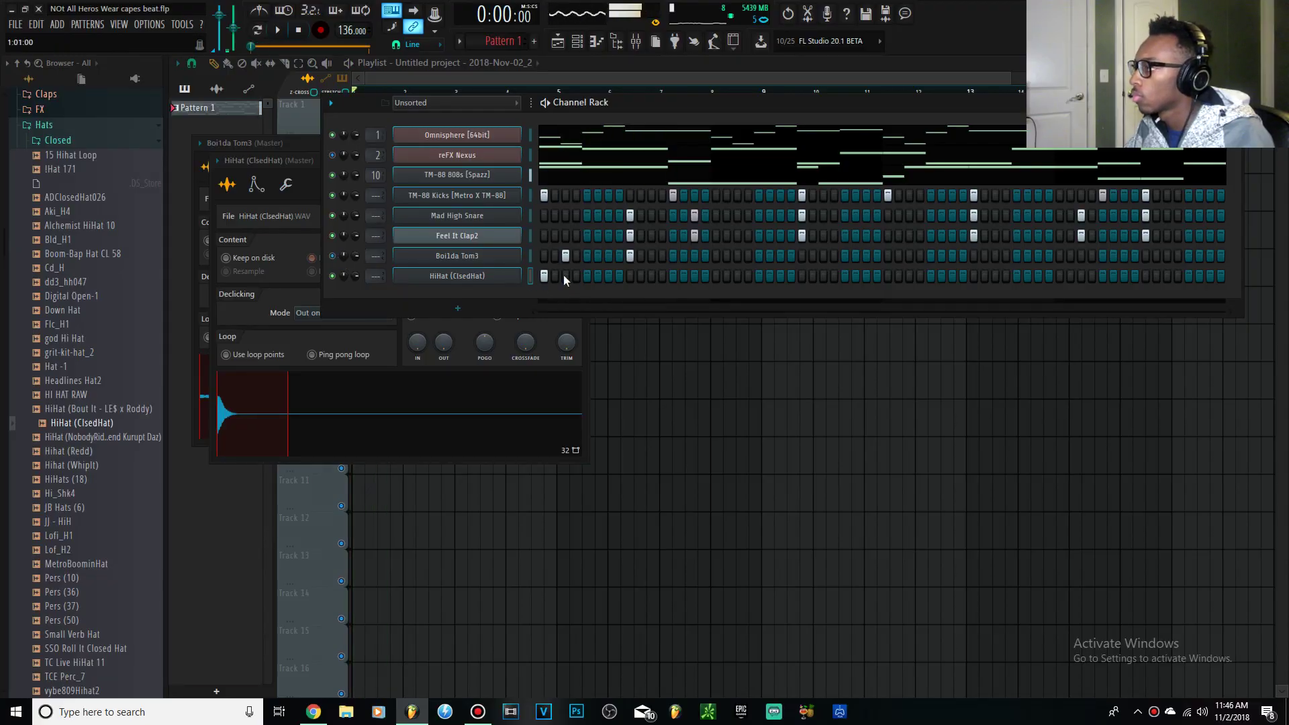
pyautogui.click(608, 276)
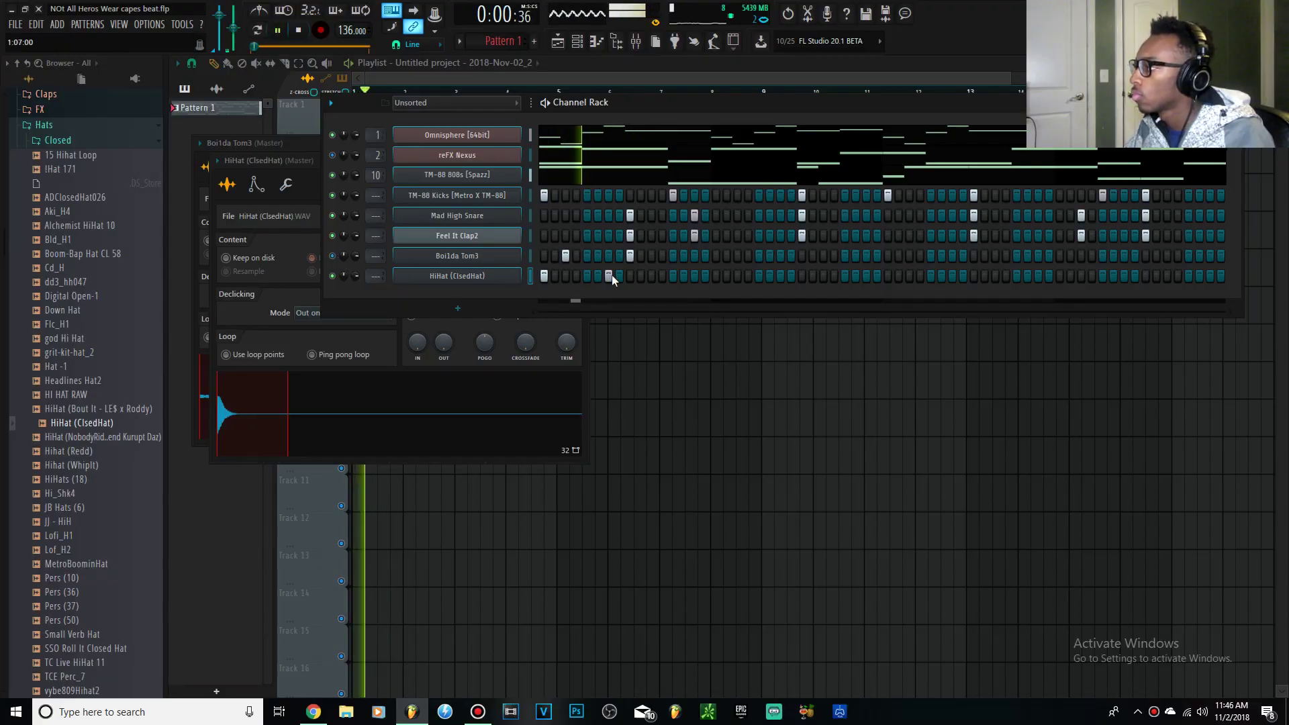
pyautogui.click(694, 276)
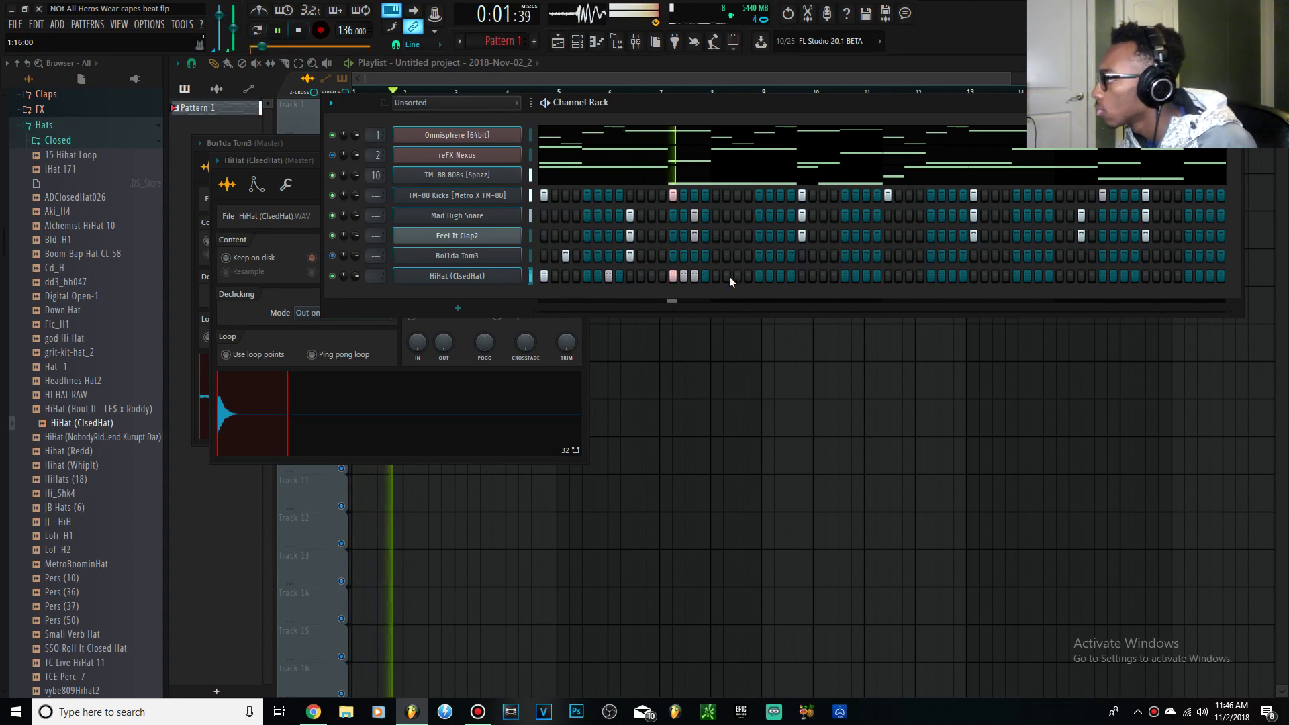
pyautogui.click(780, 275)
pyautogui.press('space')
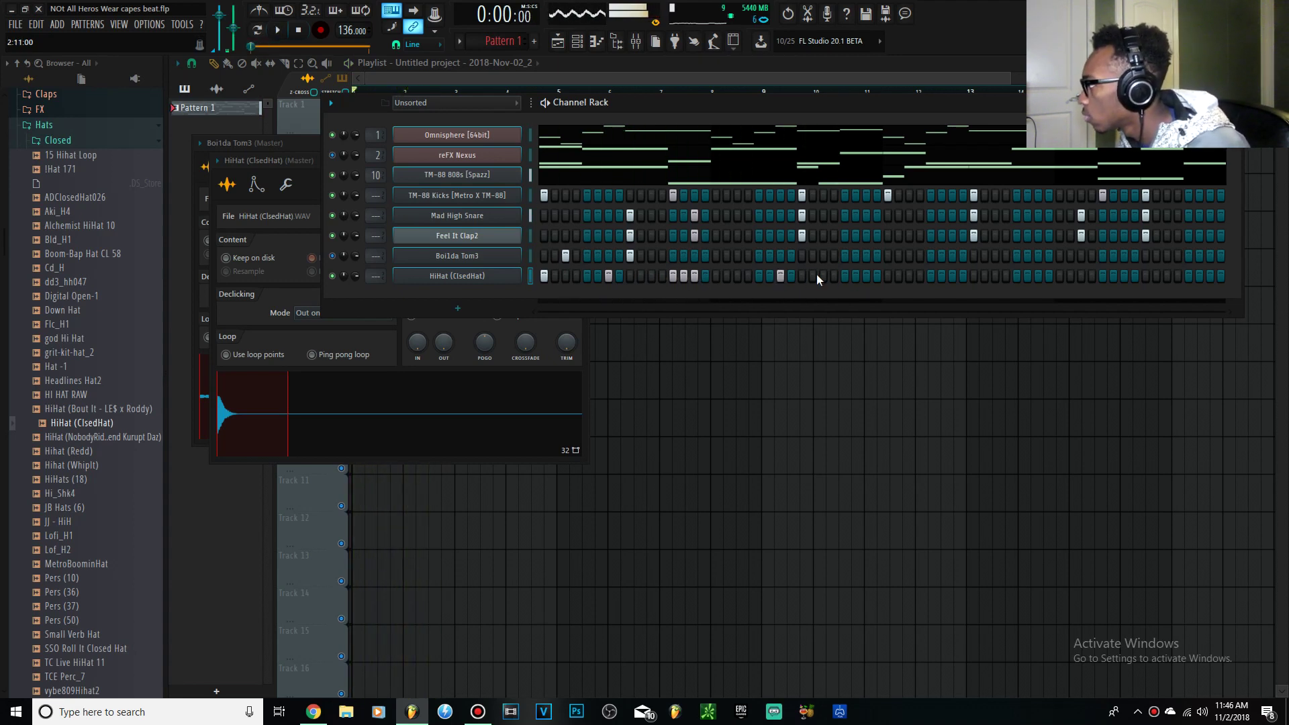
# Extend the HiHat (ClsedHat) rhythm with hits on steps 21, 27, 31 and 33.
pyautogui.click(812, 276)
pyautogui.click(802, 276)
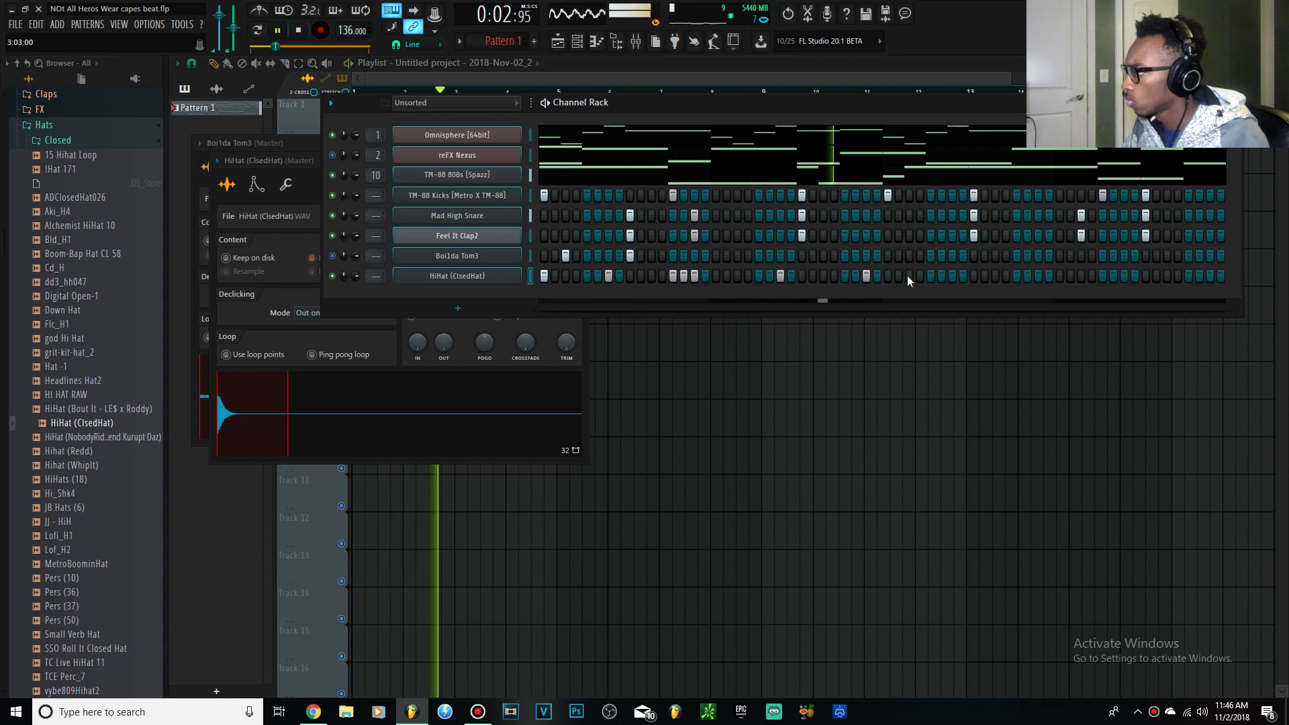
pyautogui.click(887, 276)
pyautogui.press('space')
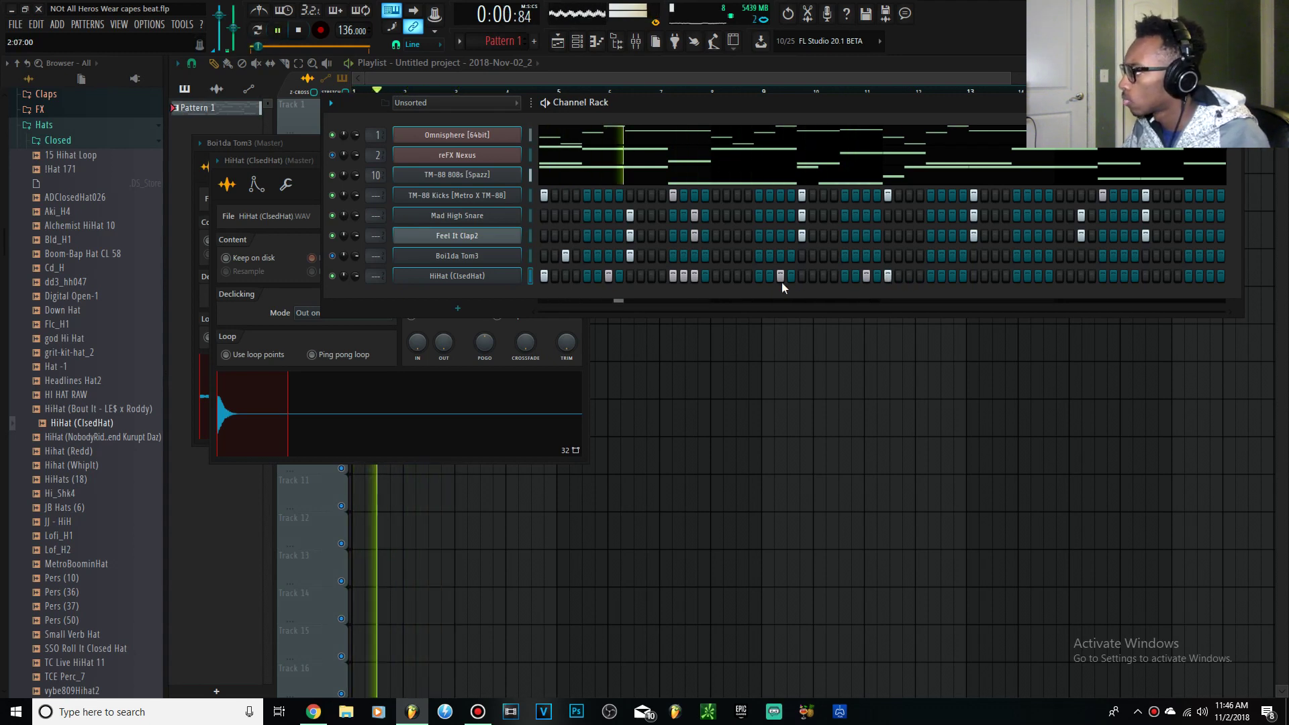
pyautogui.click(760, 276)
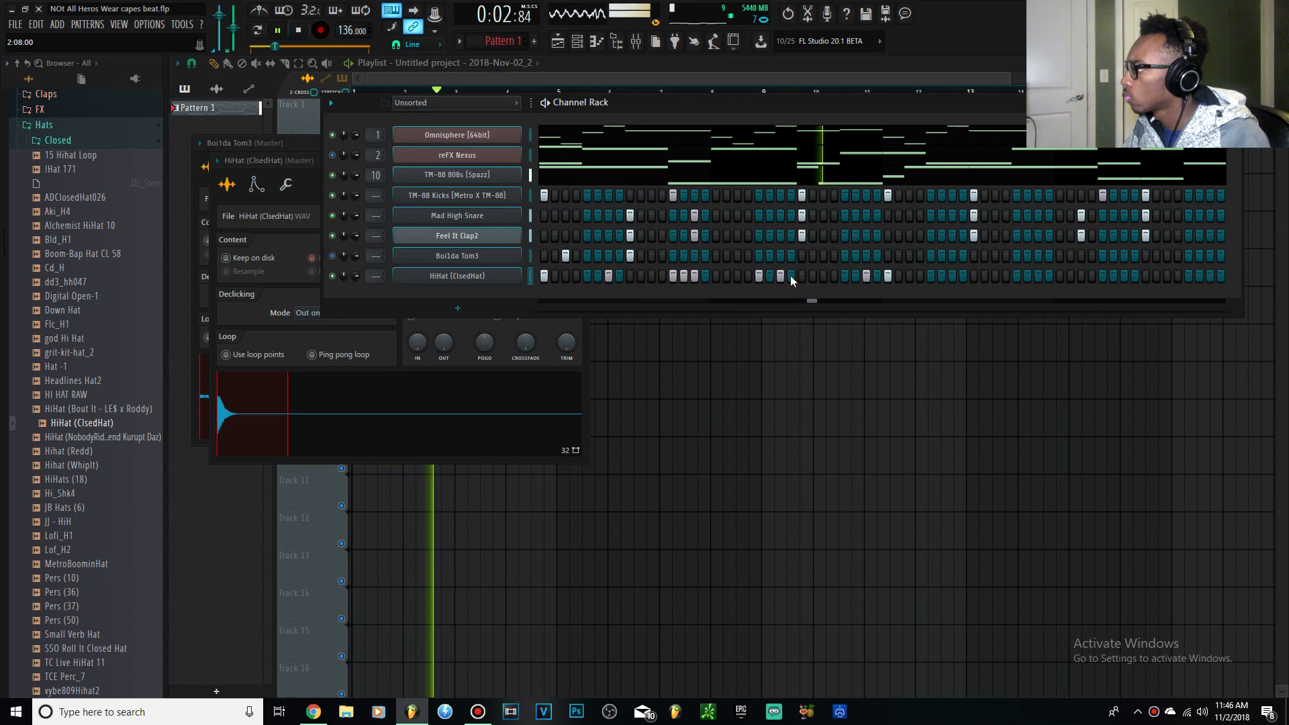
pyautogui.click(823, 276)
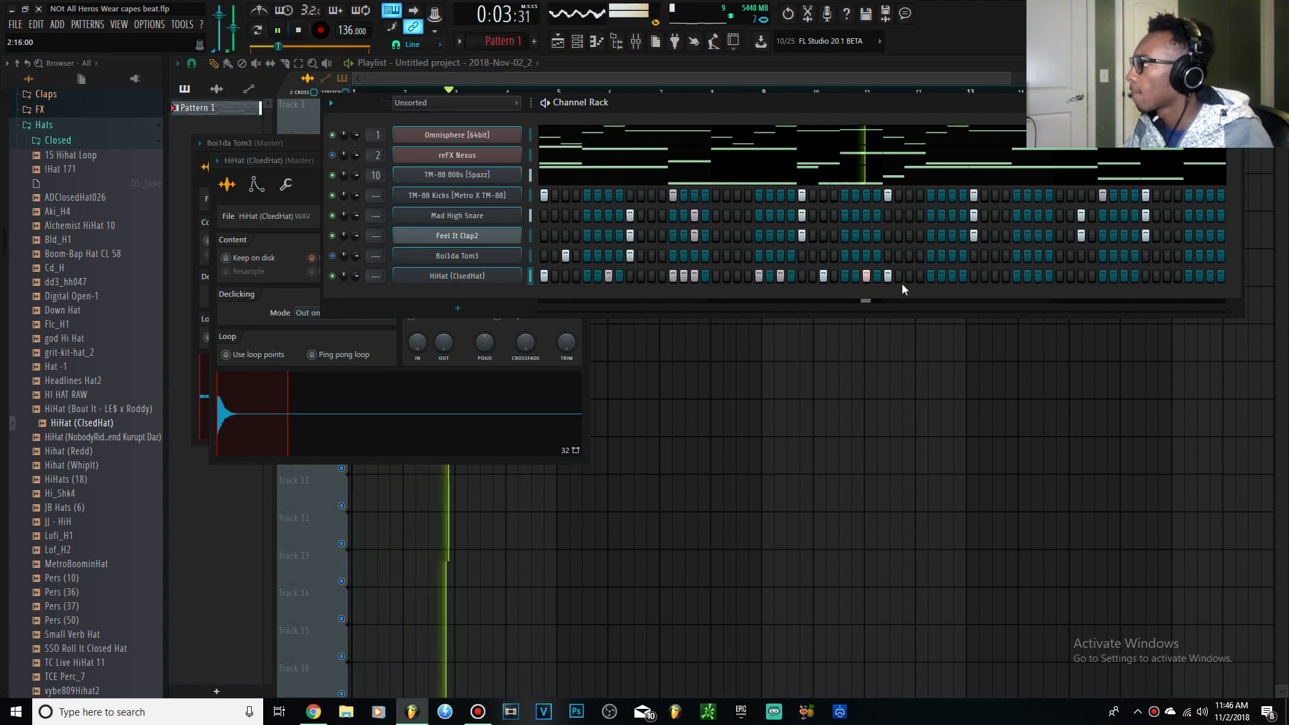
# Clear the HiHat (ClsedHat) hit on step 14, keep step 15, and finish the rhythm with a hit on step 39.
pyautogui.press('space')
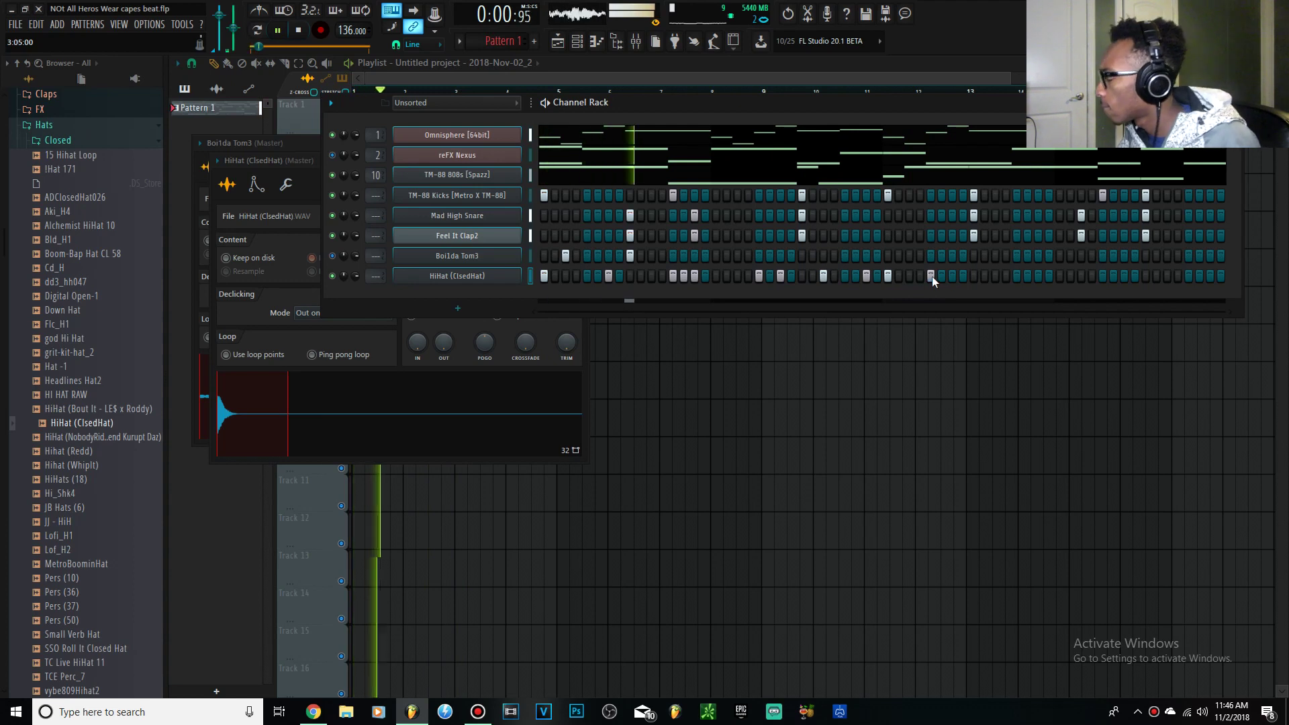
pyautogui.click(930, 275)
pyautogui.click(685, 276)
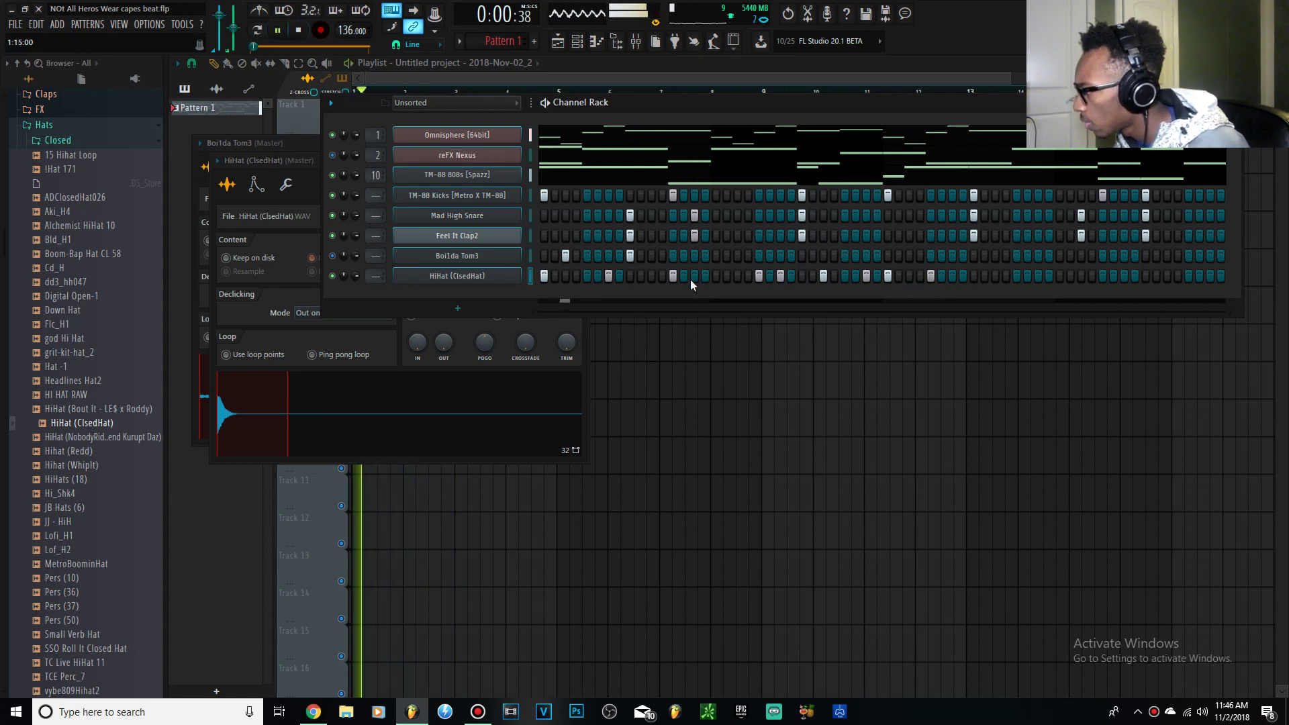
pyautogui.click(693, 276)
pyautogui.click(694, 276)
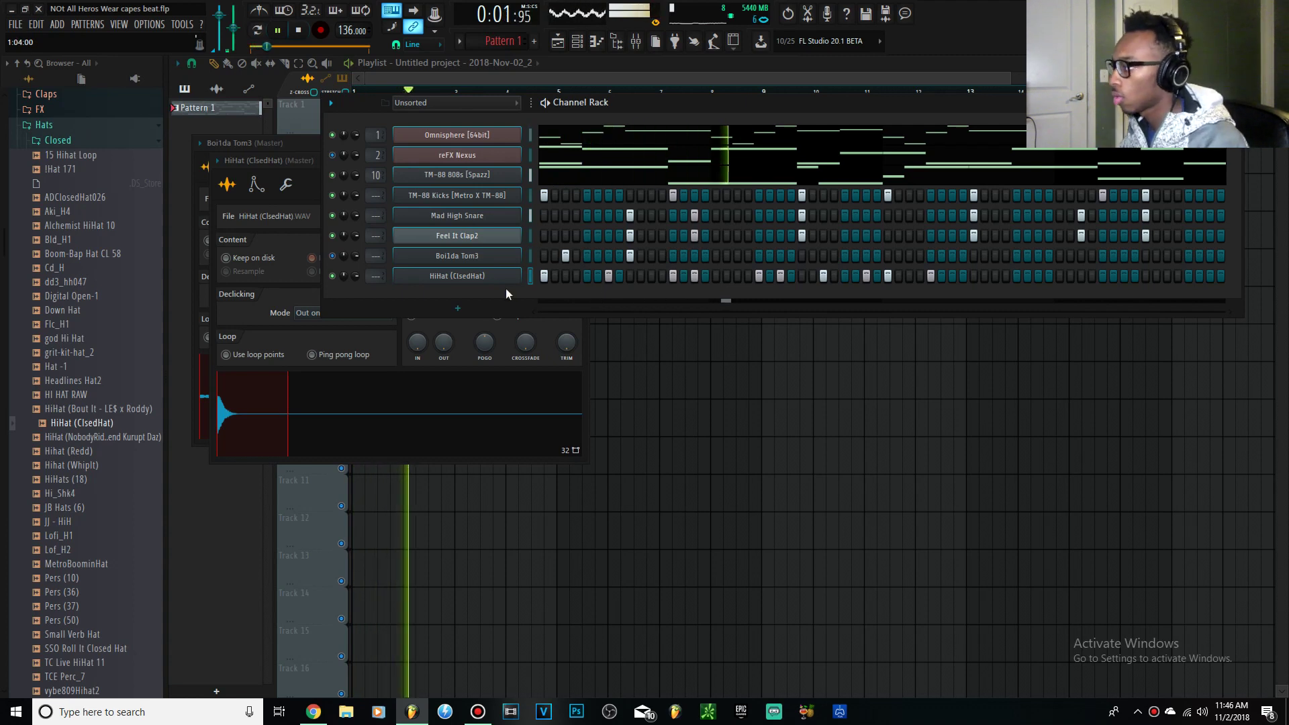
pyautogui.click(930, 276)
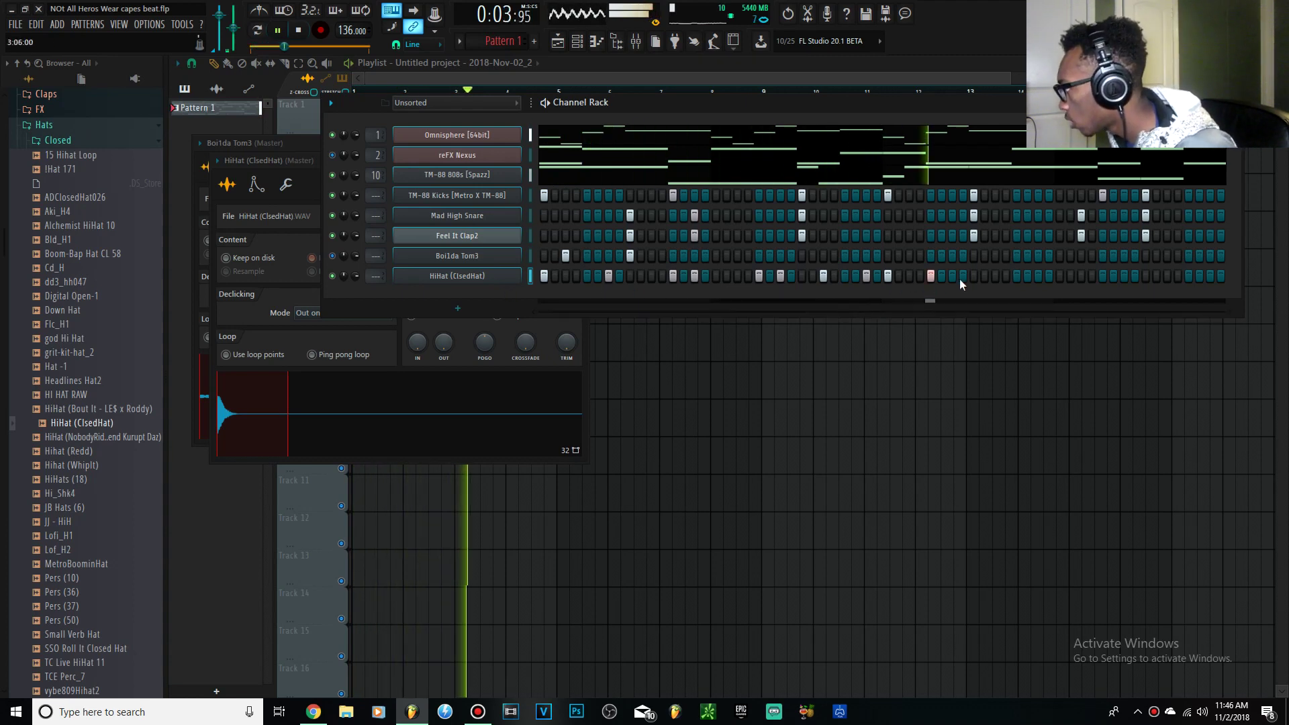
pyautogui.click(952, 276)
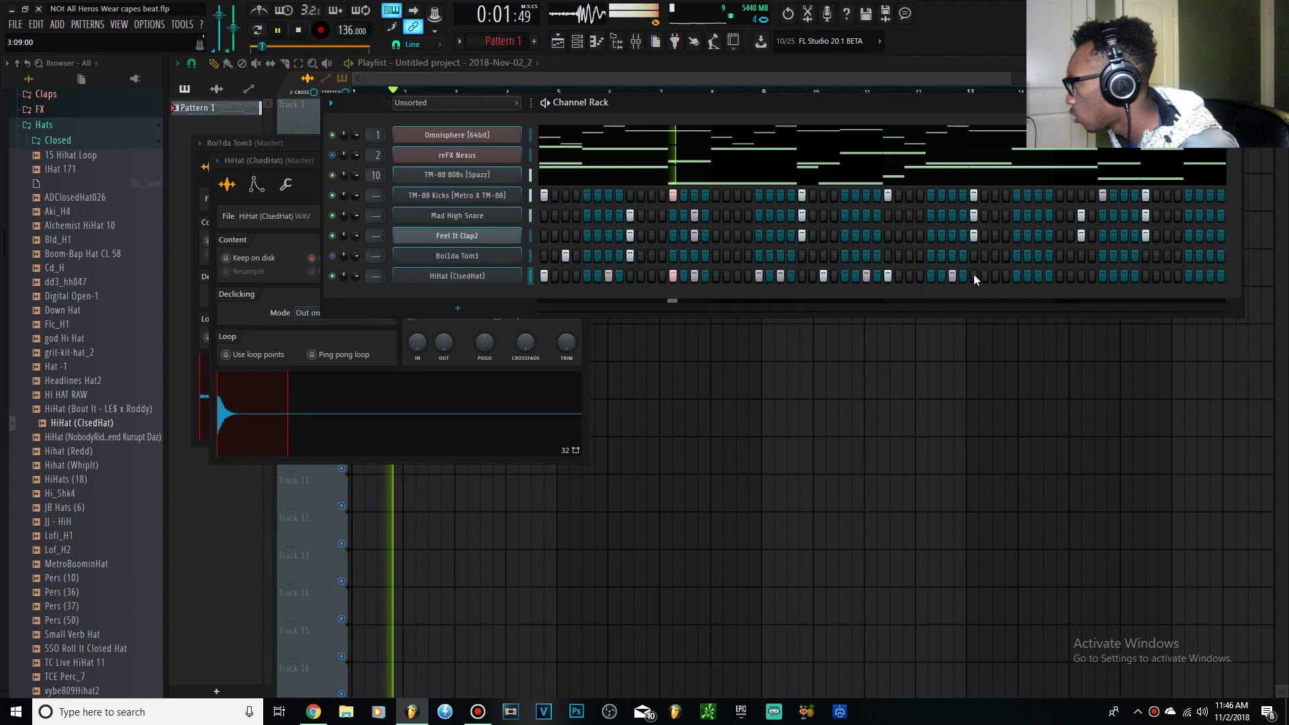
# Open the HiHat (ClsedHat) channel's notes in the piano roll.
pyautogui.rightClick(488, 275)
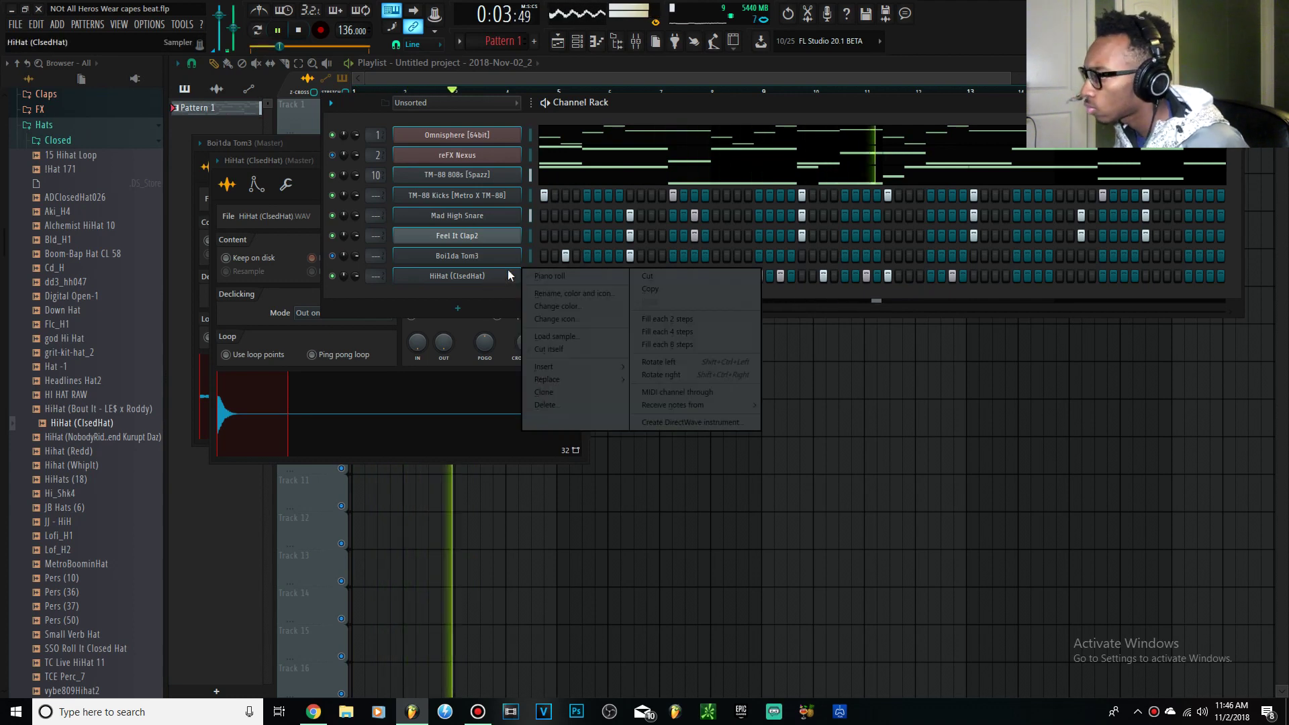
pyautogui.click(557, 275)
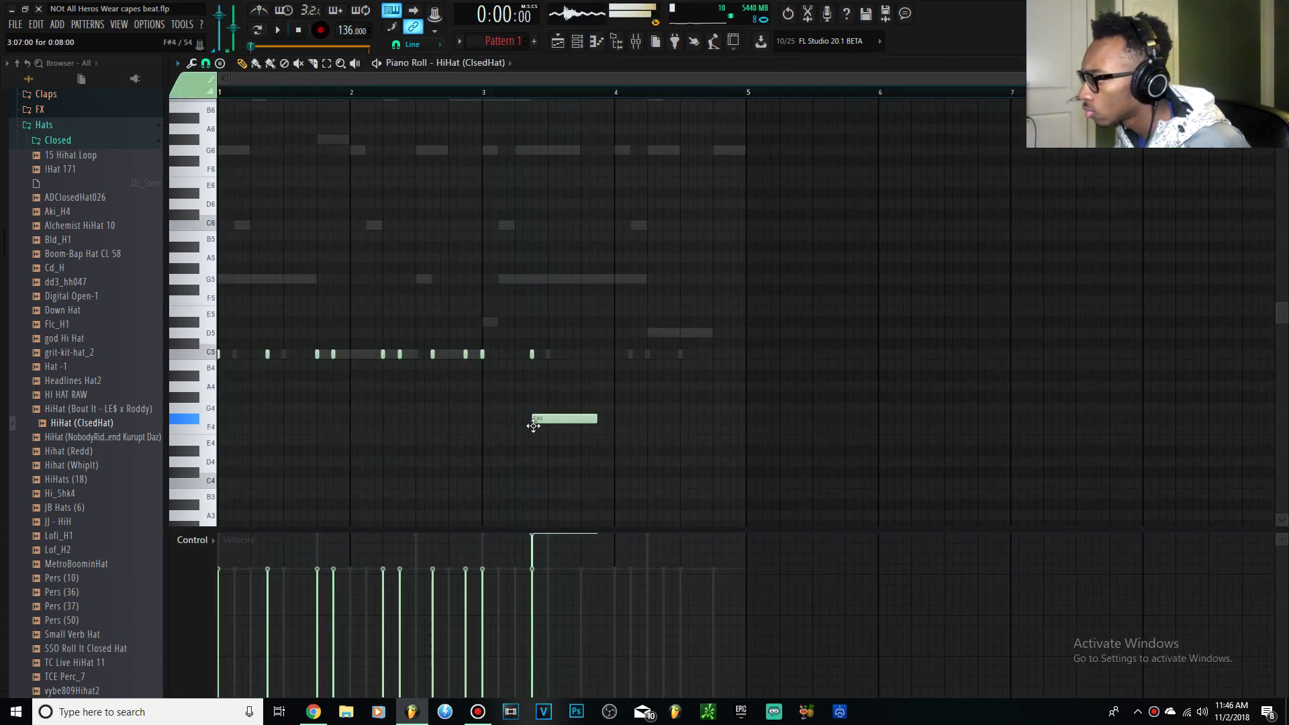